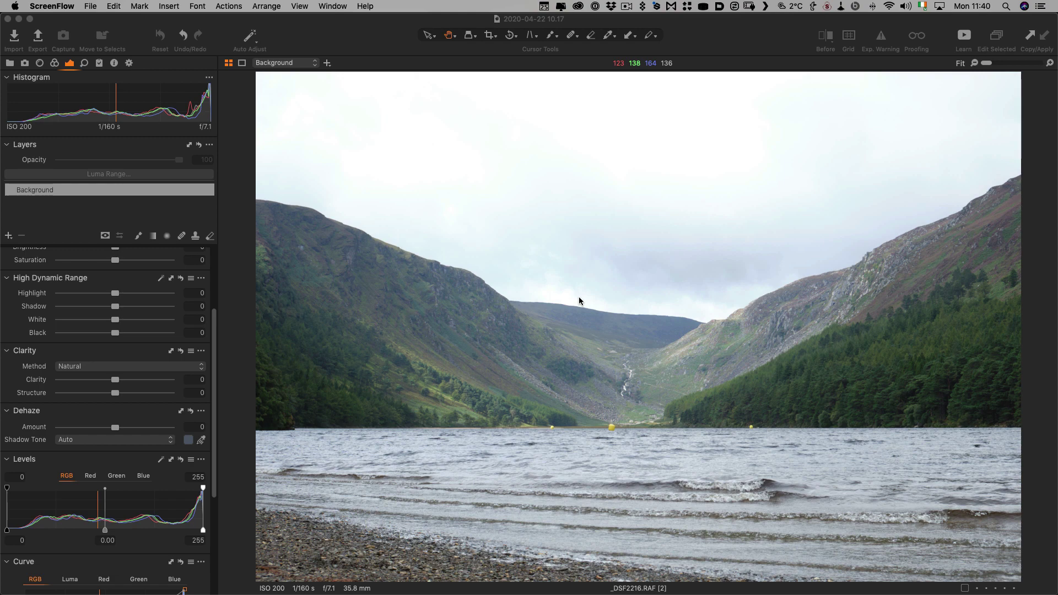
- Collapse the Histogram and Layers tools and set the lake photo's Dehaze amount to 83
click(68, 68)
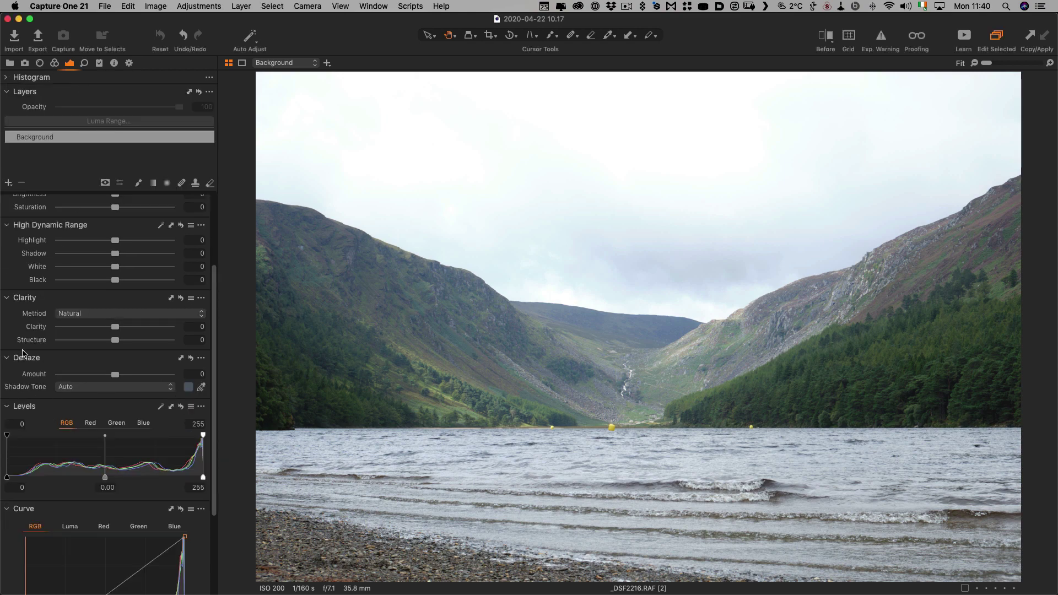
click(4, 92)
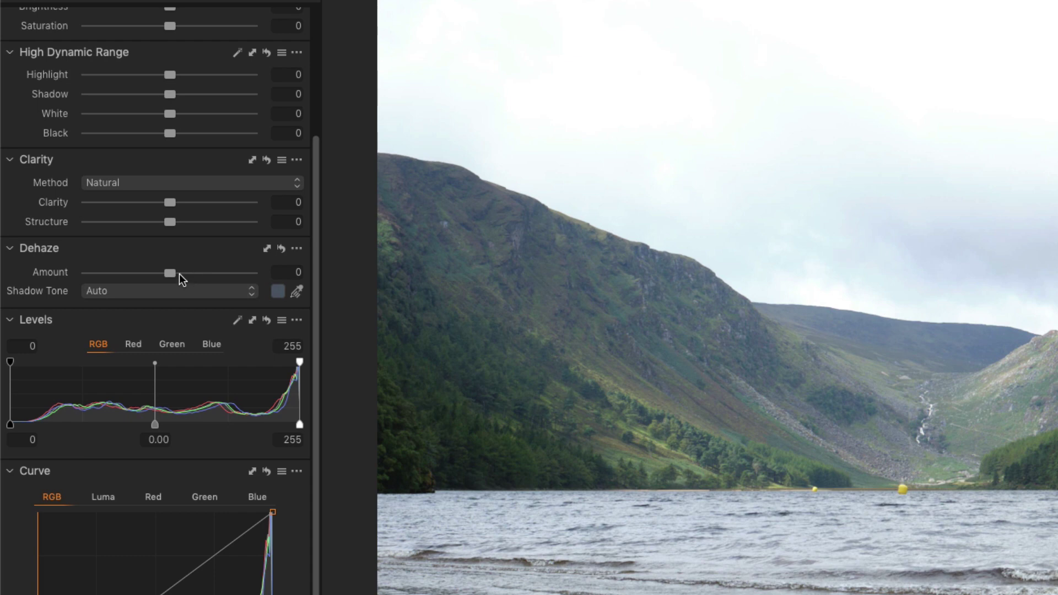
drag(179, 274, 265, 275)
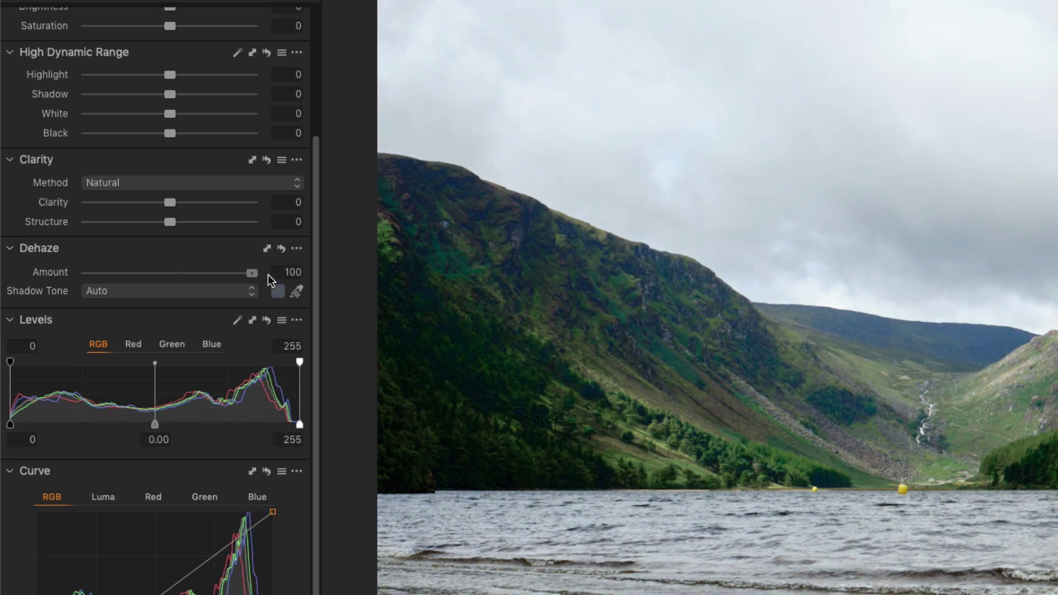
mouse_move(254, 273)
mouse_down()
mouse_move(88, 274)
mouse_move(238, 277)
mouse_up()
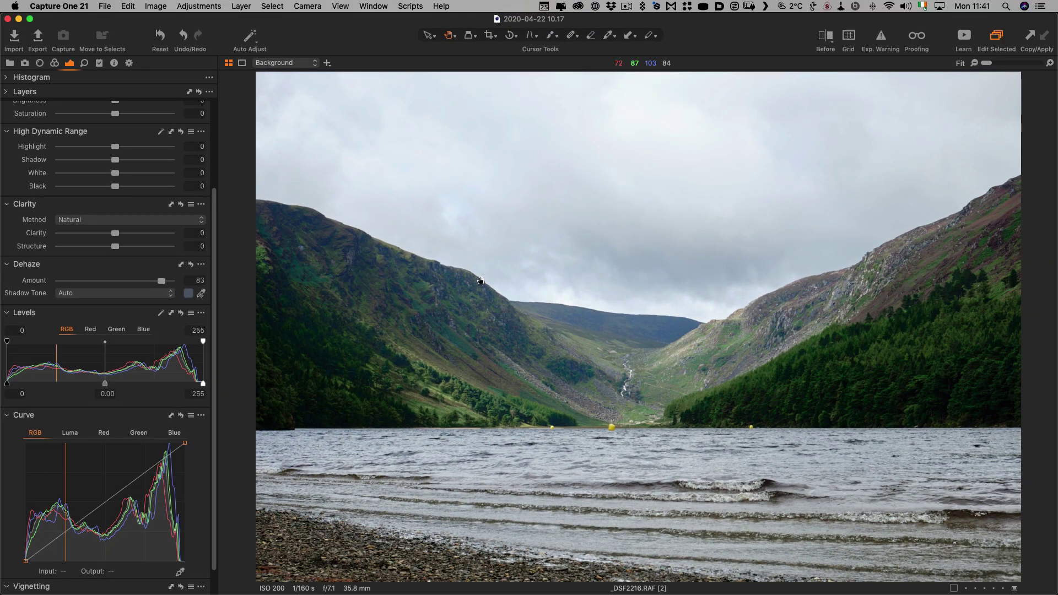
- Compare the dehazed lake photo with its original, and raise the Dehaze amount to 93
key(y)
key(y)
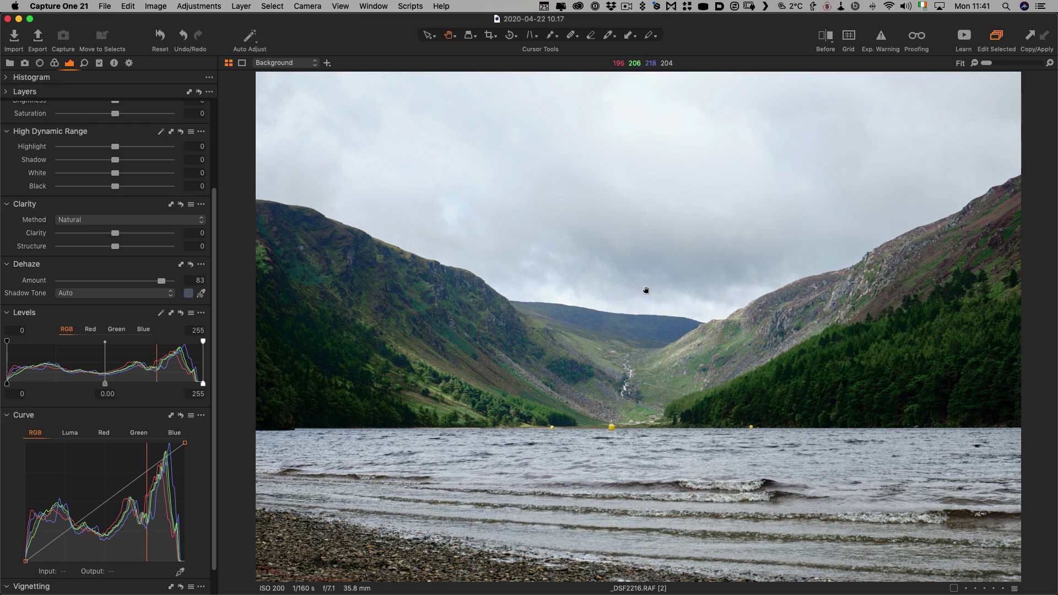
click(168, 281)
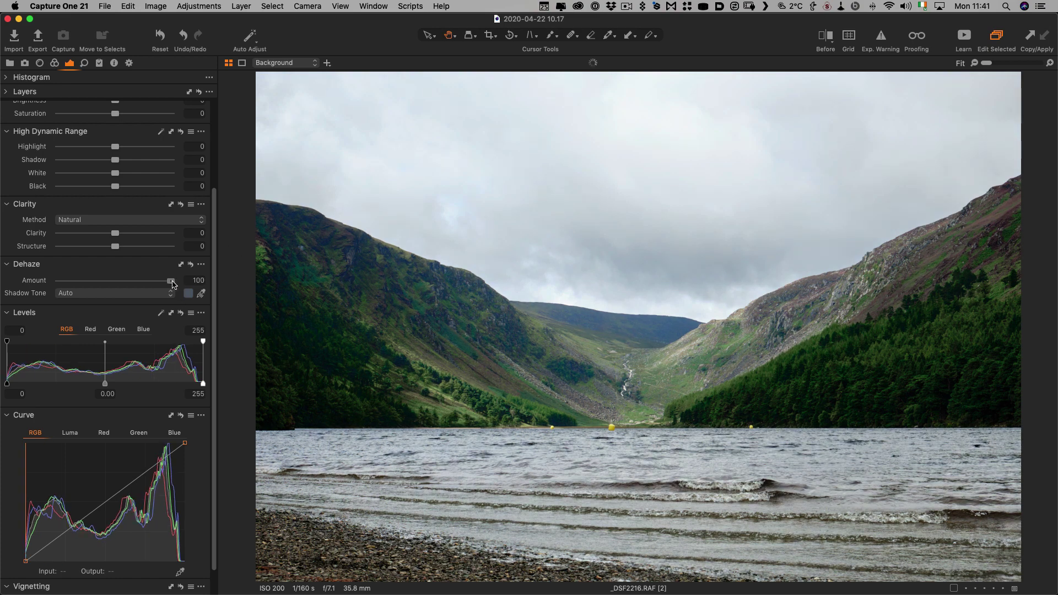
drag(168, 281, 167, 281)
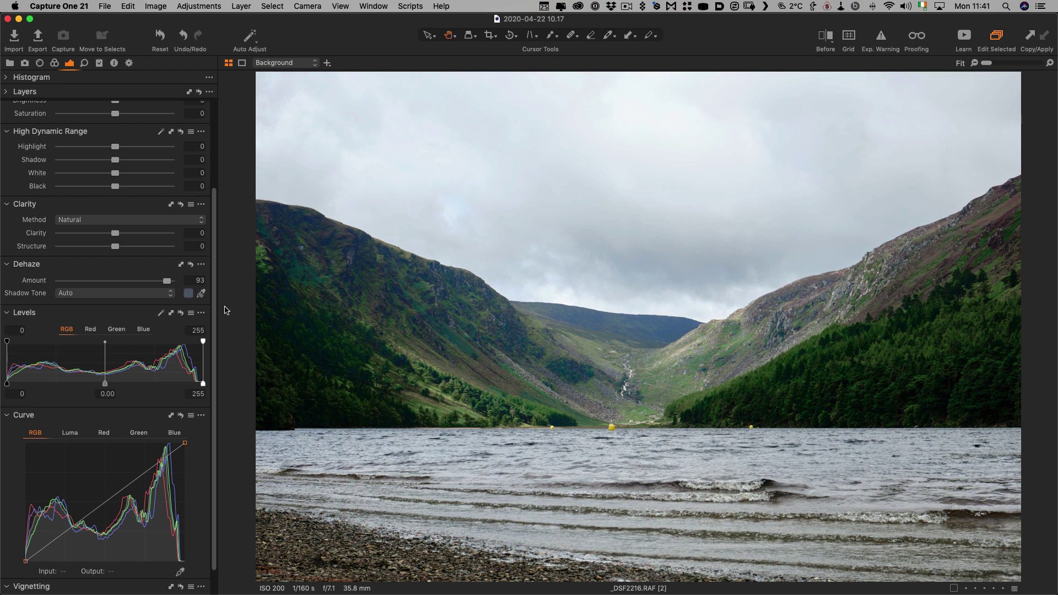
- Set the Dehaze shadow tone manually by sampling shadow areas on the dark hillside to the left of the valley
click(202, 295)
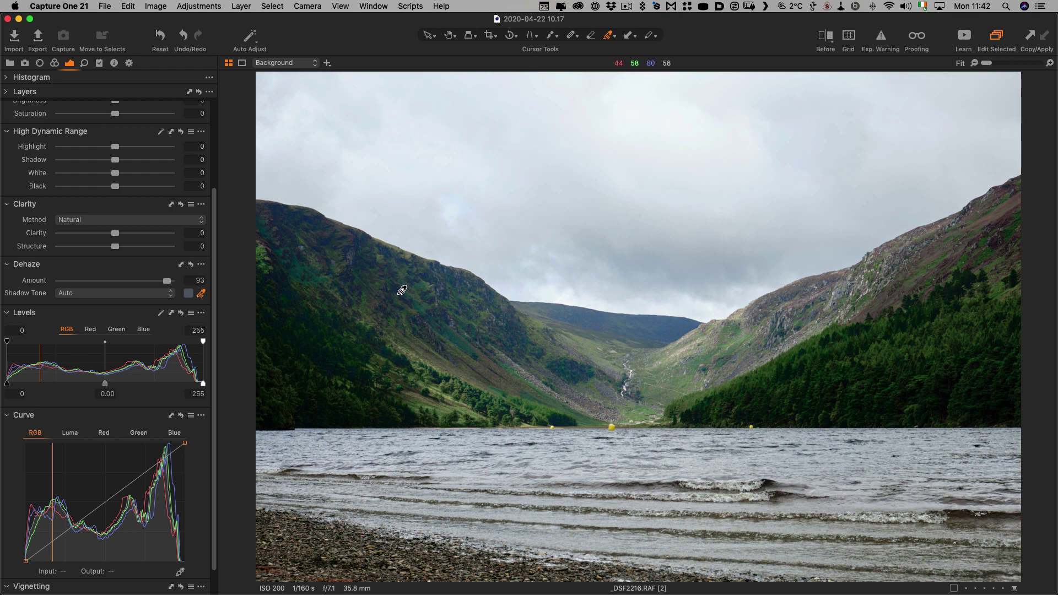
click(416, 329)
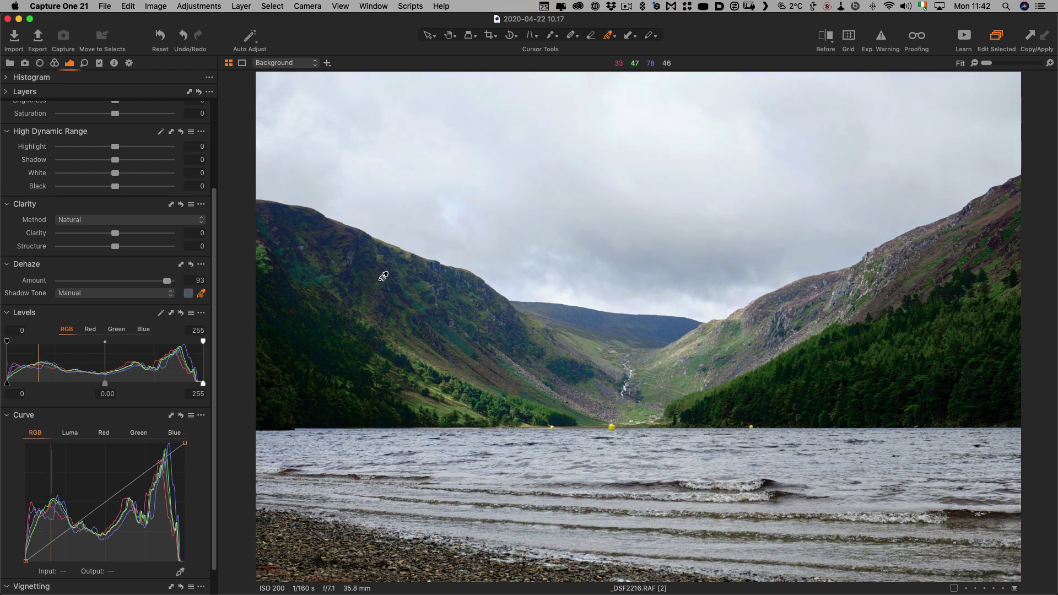
click(360, 260)
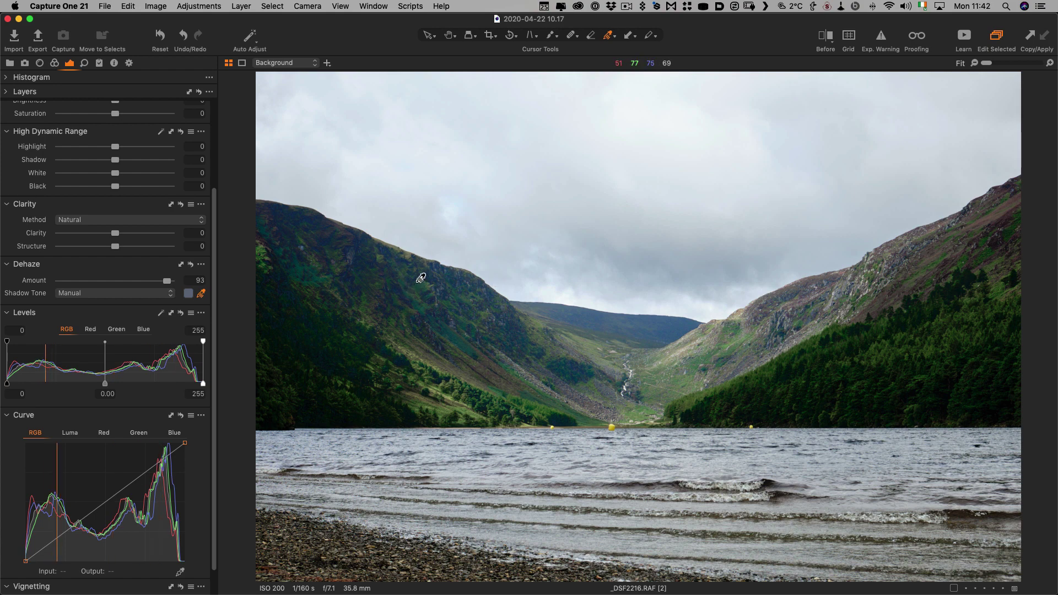
key(super+z)
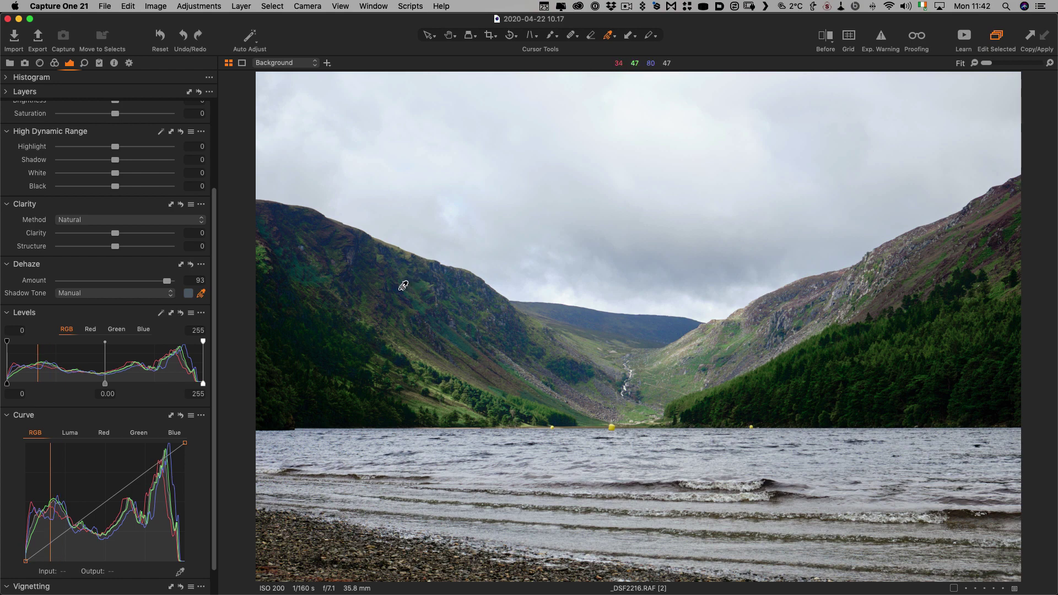
click(403, 285)
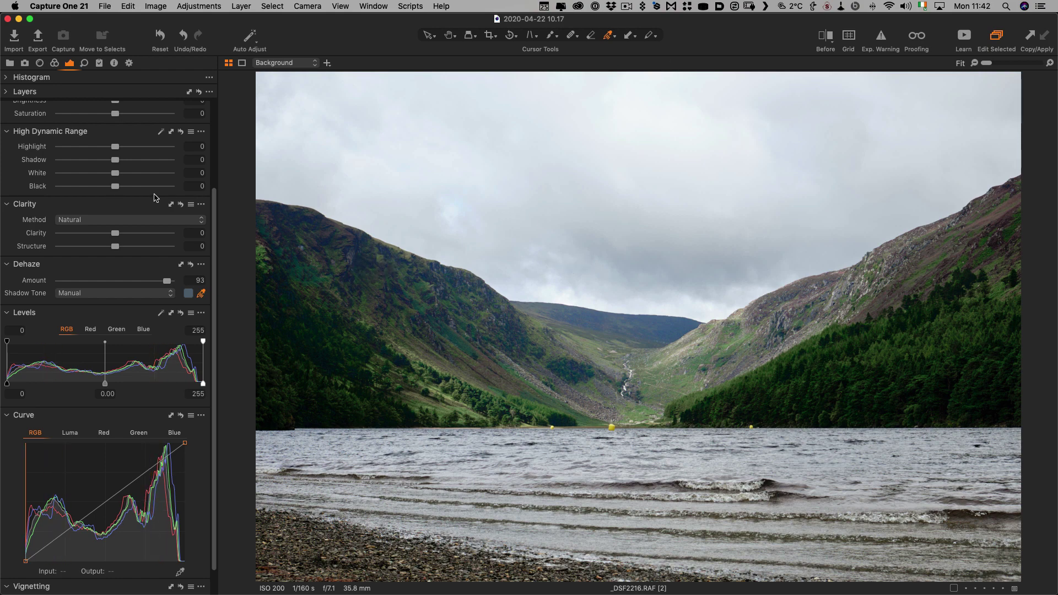
- Set High Dynamic Range Highlight to -53 and Shadow to 14, and compare the lake photo with its original
scroll(155, 196, up, 2)
mouse_move(110, 166)
mouse_down()
mouse_move(73, 168)
mouse_move(123, 181)
mouse_up()
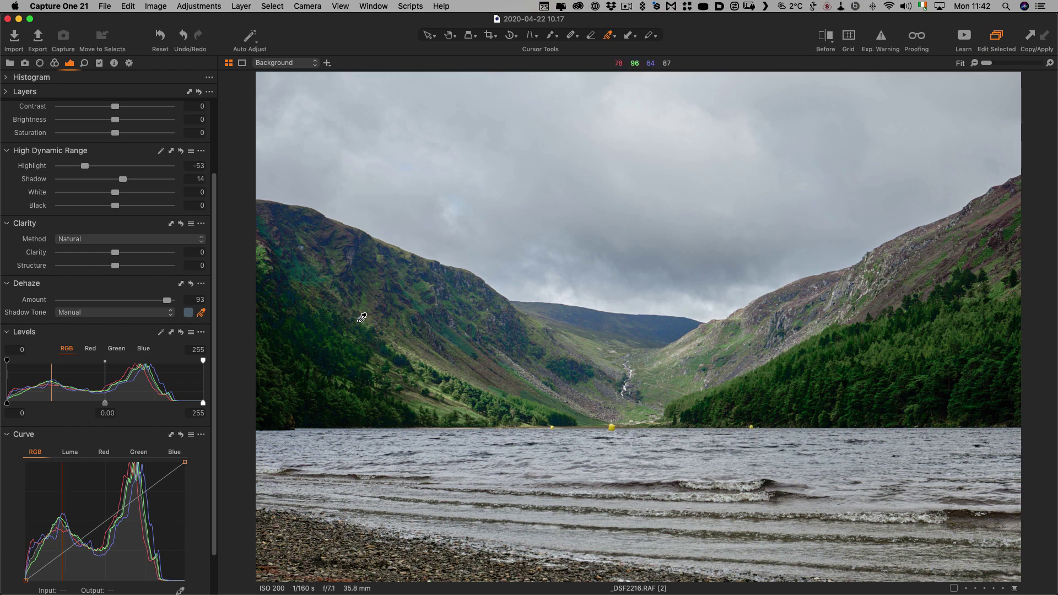
key(y)
key(y)
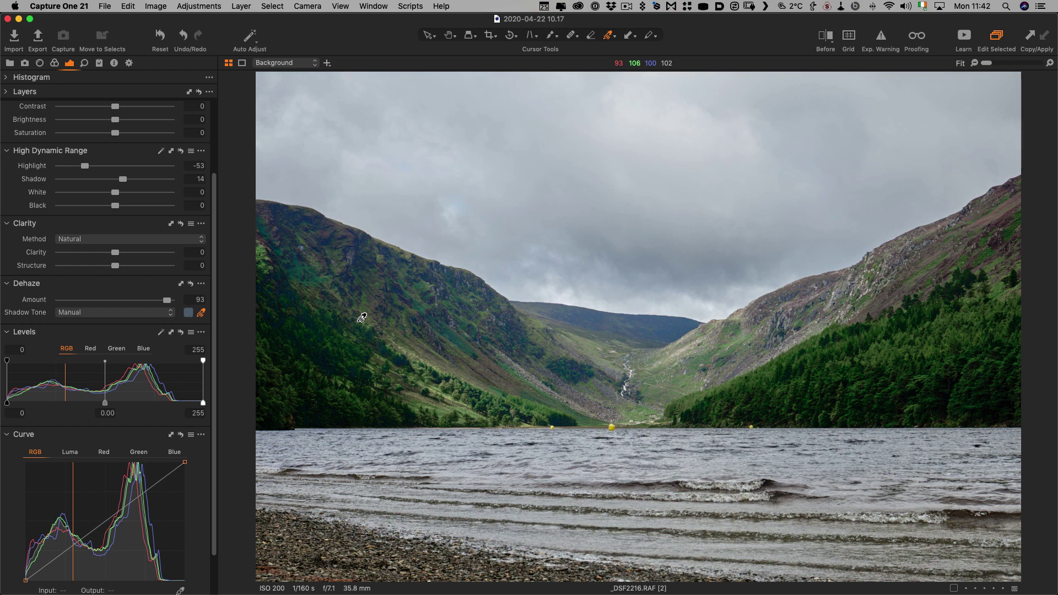
key(h)
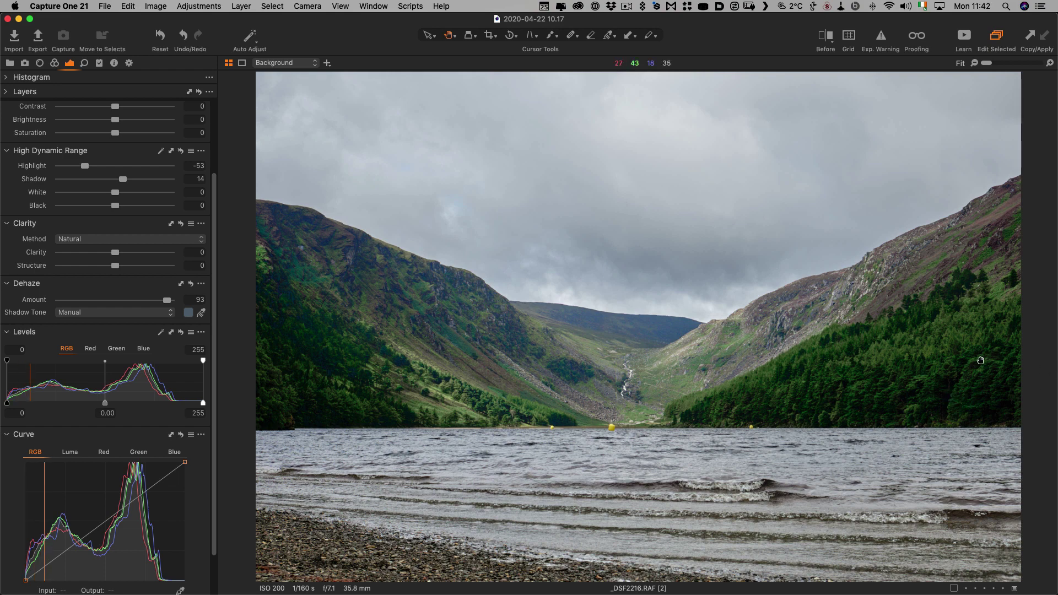
- Open variant 4 of the city photo _DSC0058 (1).NEF from the image browser and hide the browser again
key(super+alt+b)
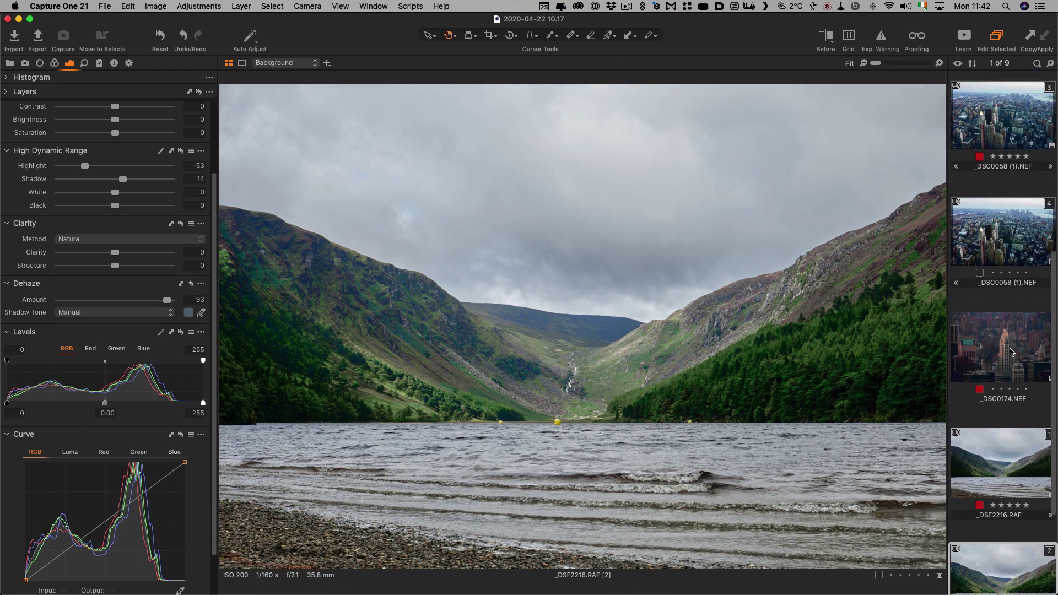
scroll(1011, 352, down, 5)
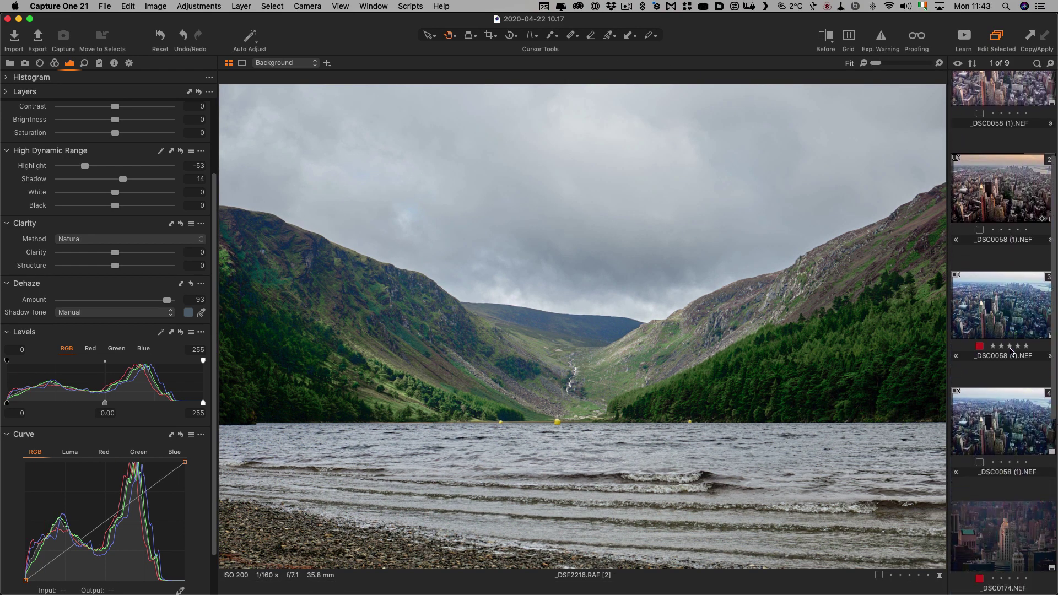
click(1017, 343)
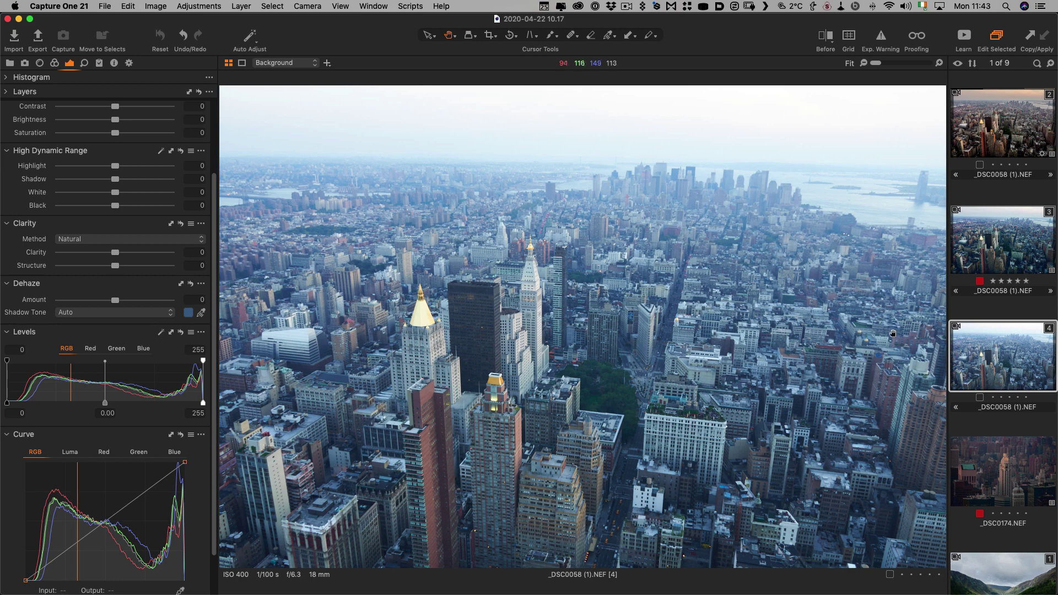
key(super+b)
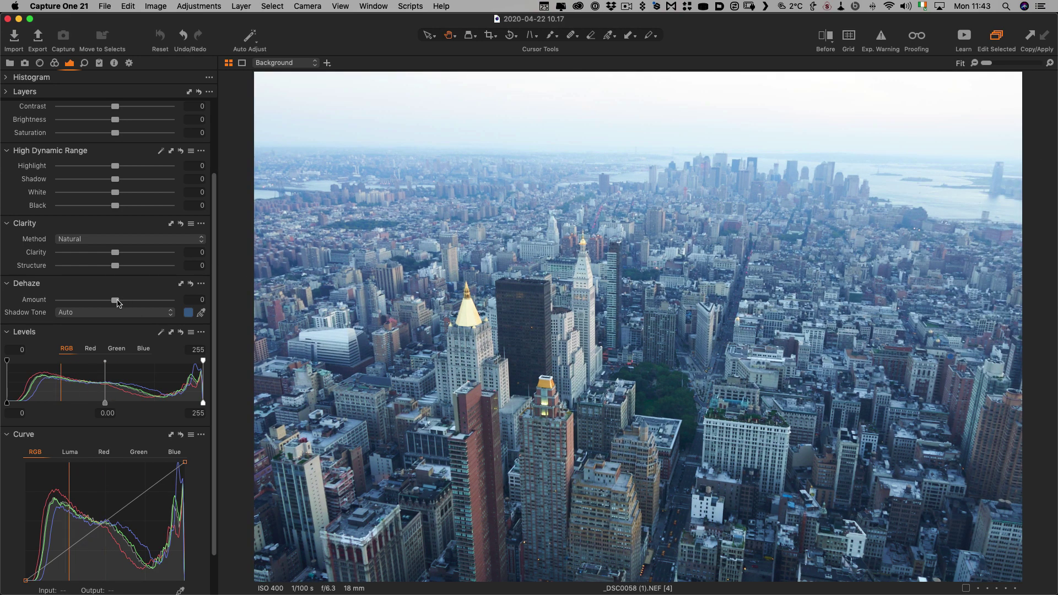
- Set the city photo's Dehaze amount to 100 and inspect the park and surrounding buildings at 100% zoom
drag(117, 302, 165, 306)
drag(172, 306, 181, 309)
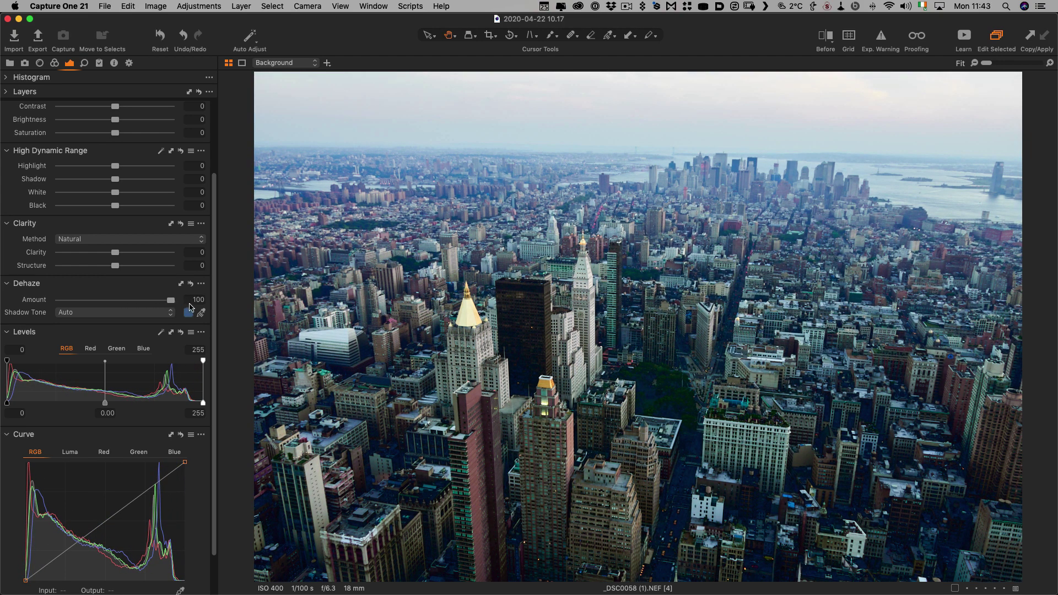
click(660, 396)
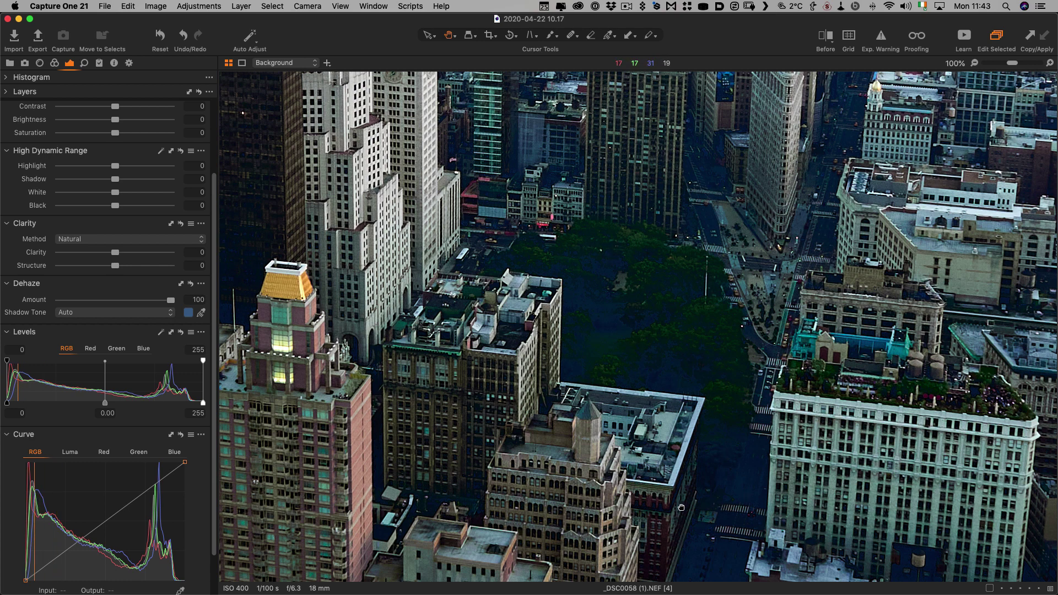
drag(670, 506, 620, 375)
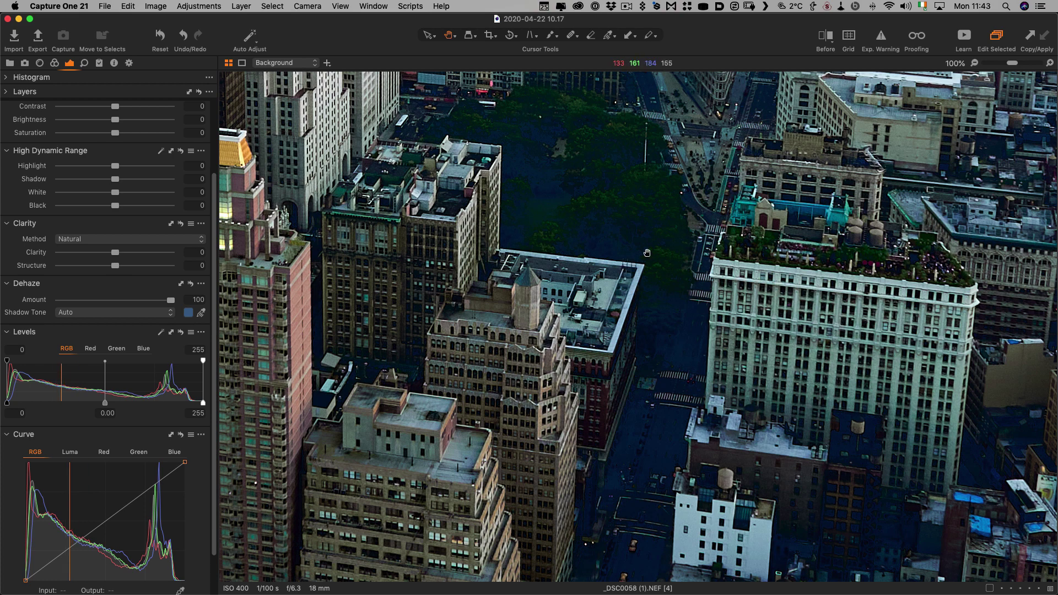
key(super+0)
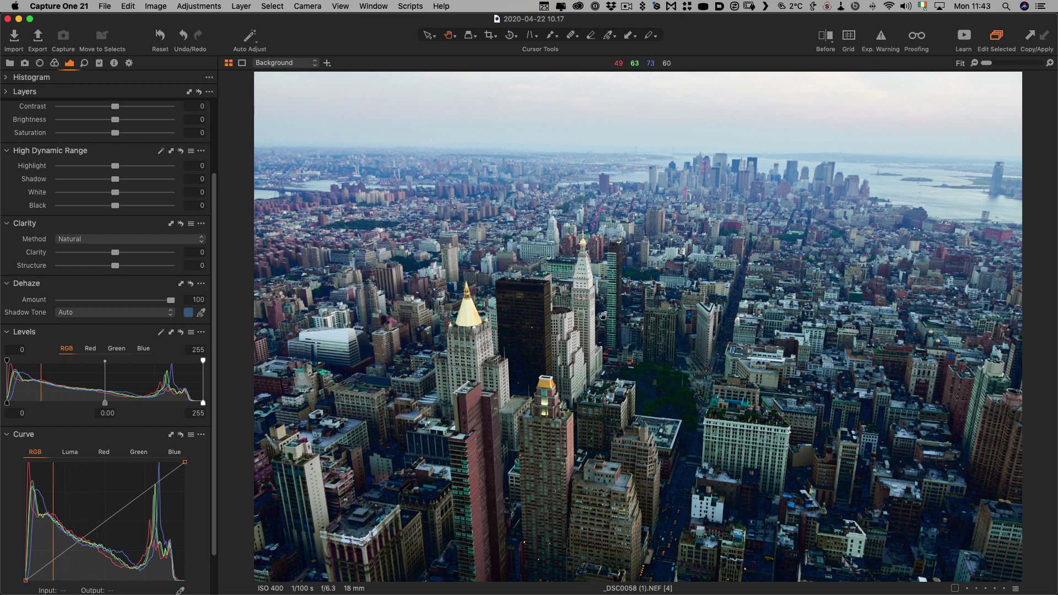
- Compare the dehazed city photo with its original in the split before/after view, sliding the divider across the skyline and buildings
key(y)
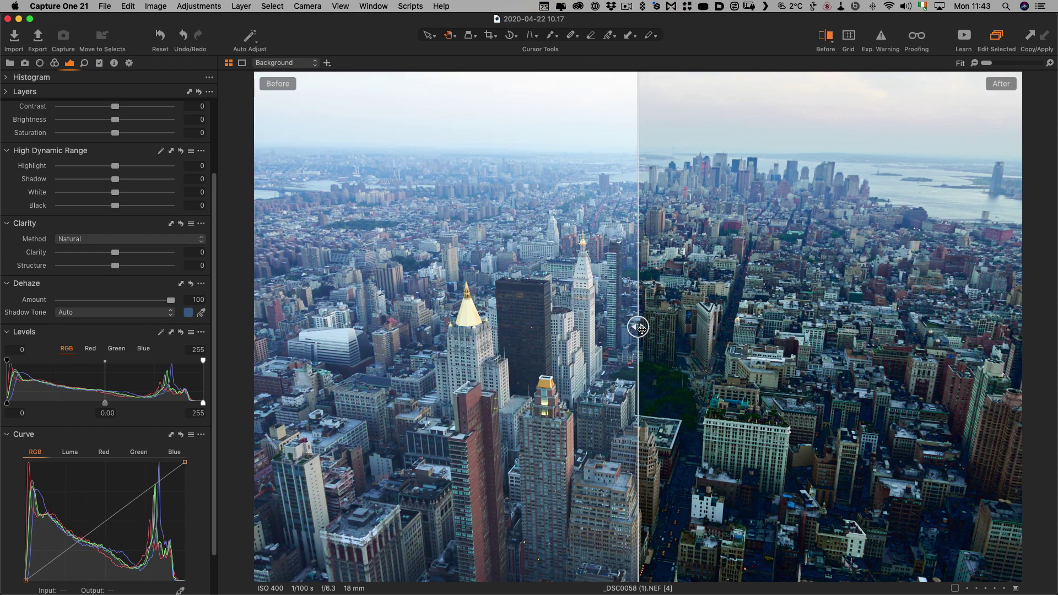
drag(641, 329, 863, 327)
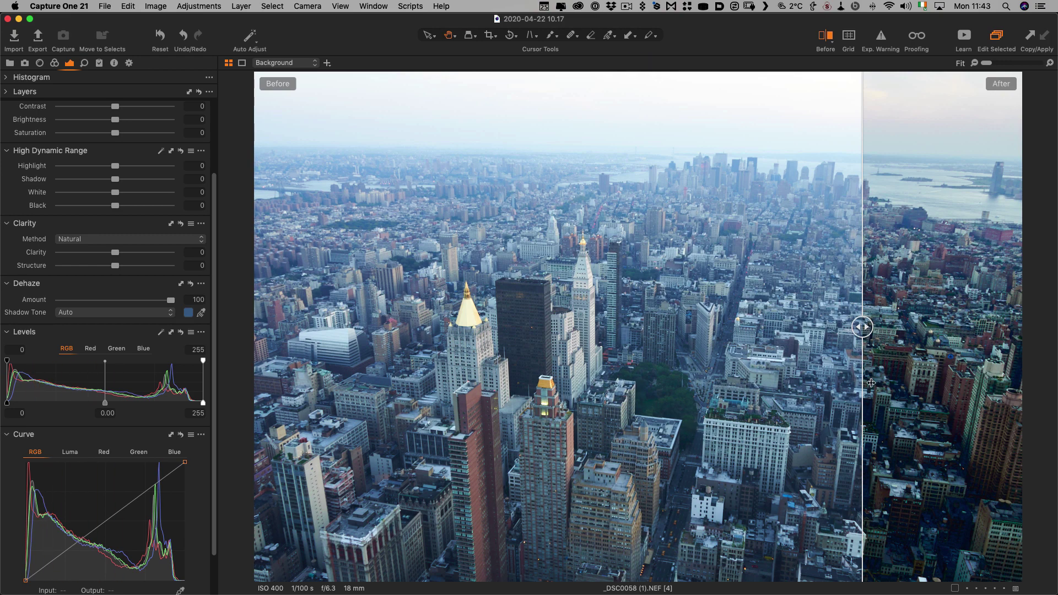
drag(862, 326, 696, 327)
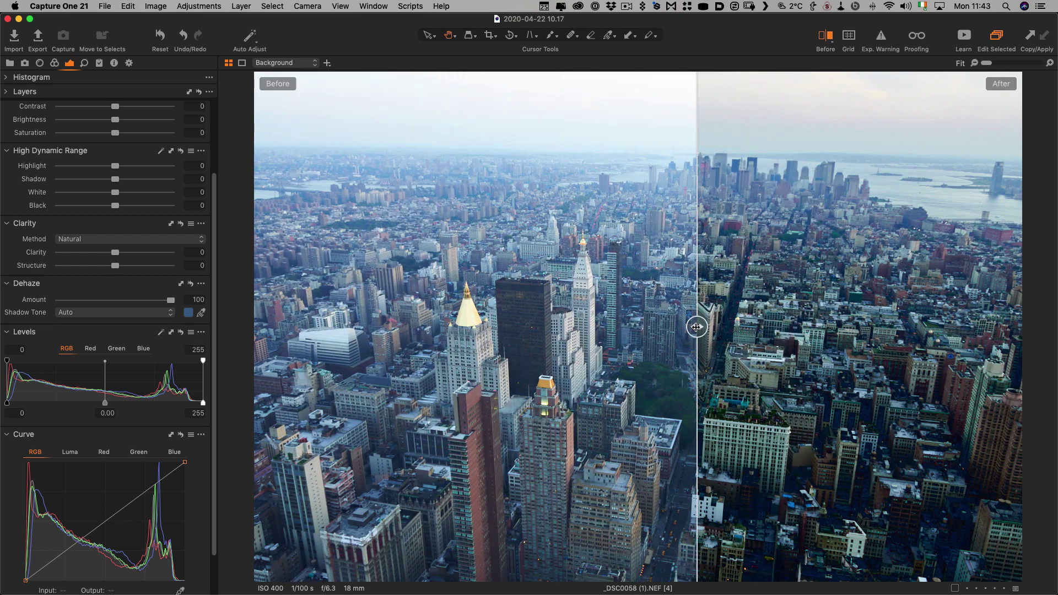
key(y)
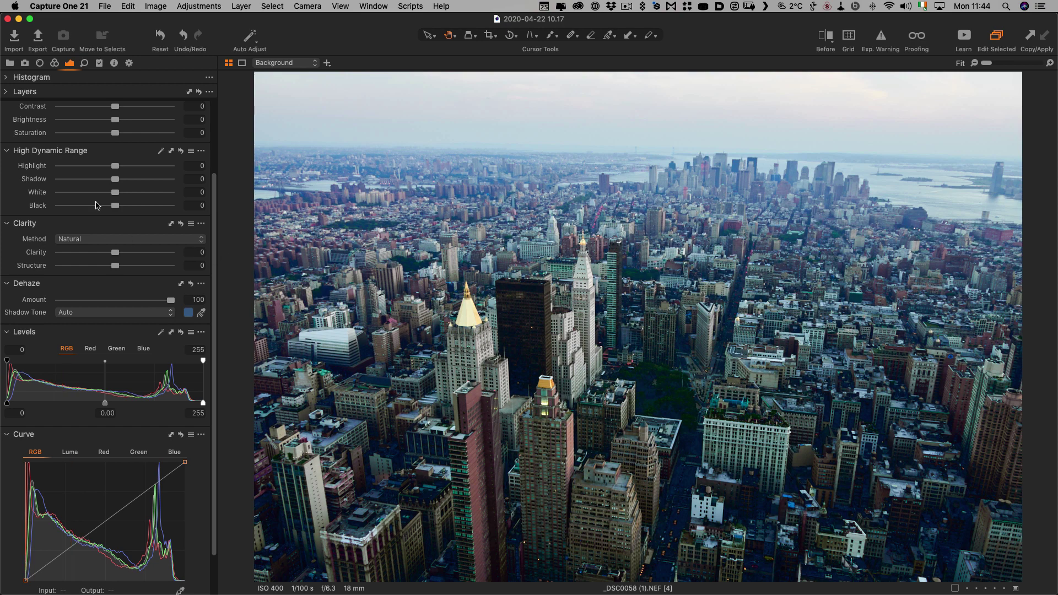
scroll(96, 206, up, 5)
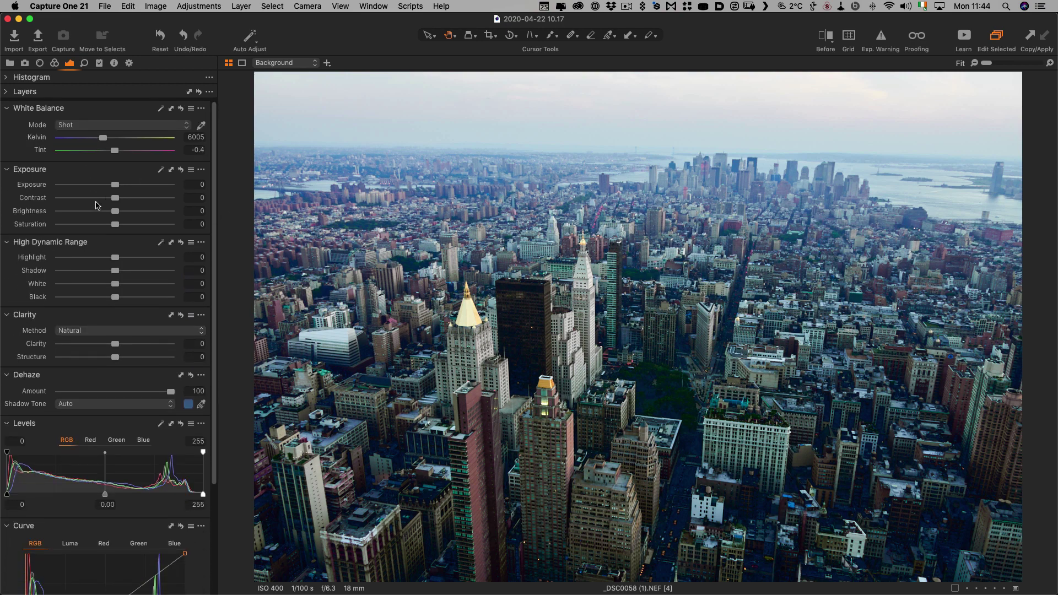
key(y)
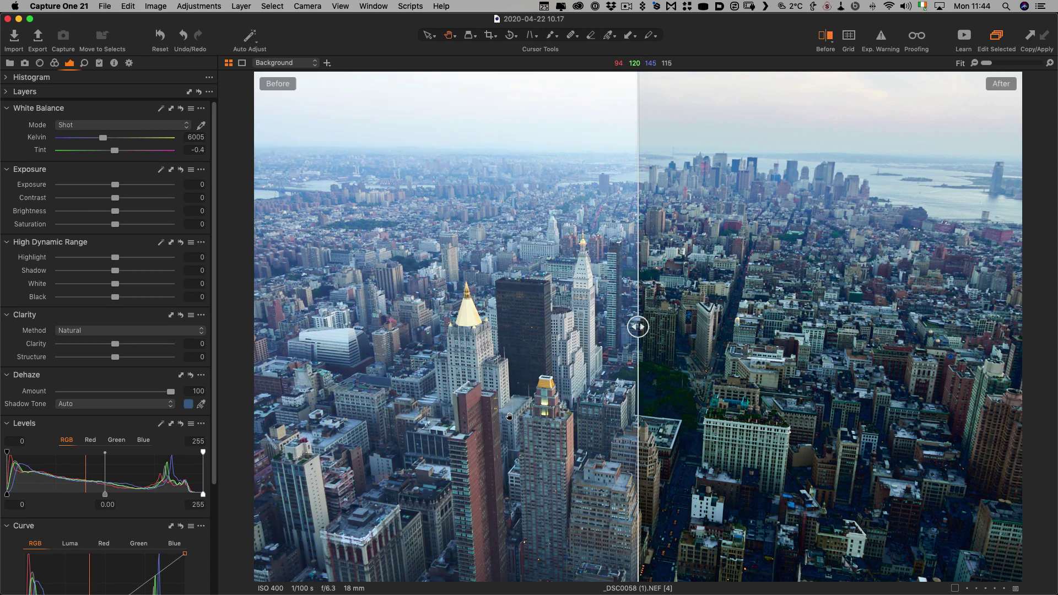
drag(638, 327, 611, 333)
key(y)
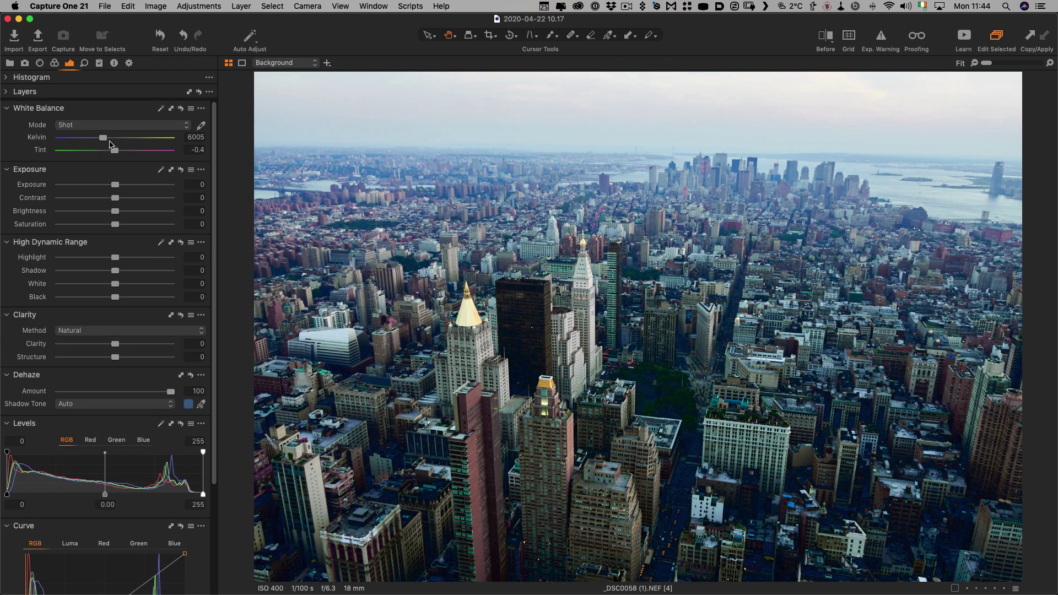
- Warm the city photo's white balance to 9207 Kelvin, checking the park's shadows at 100% zoom
drag(106, 140, 128, 142)
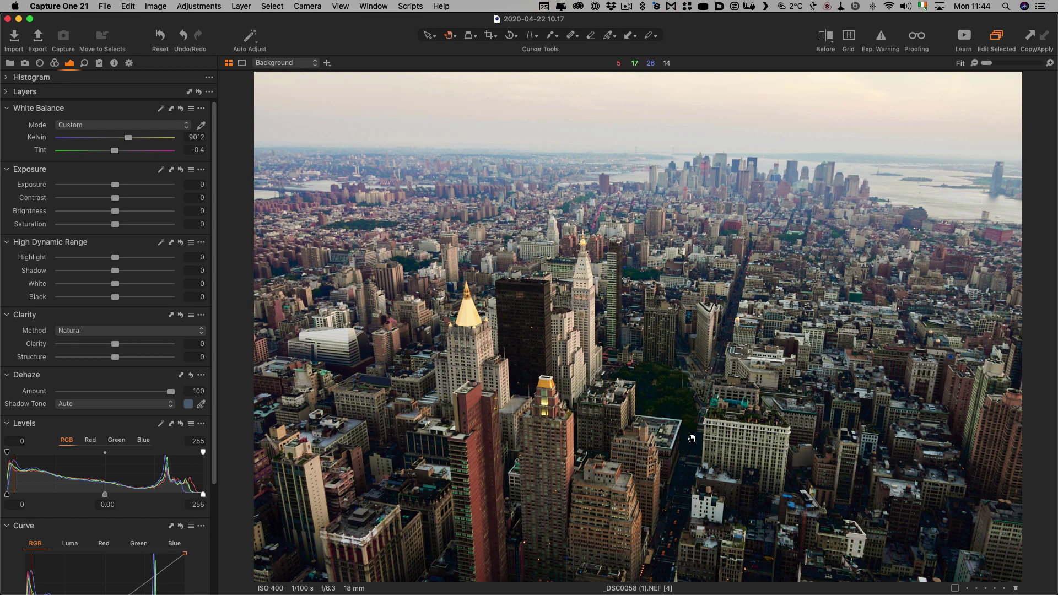
click(651, 397)
drag(651, 397, 506, 282)
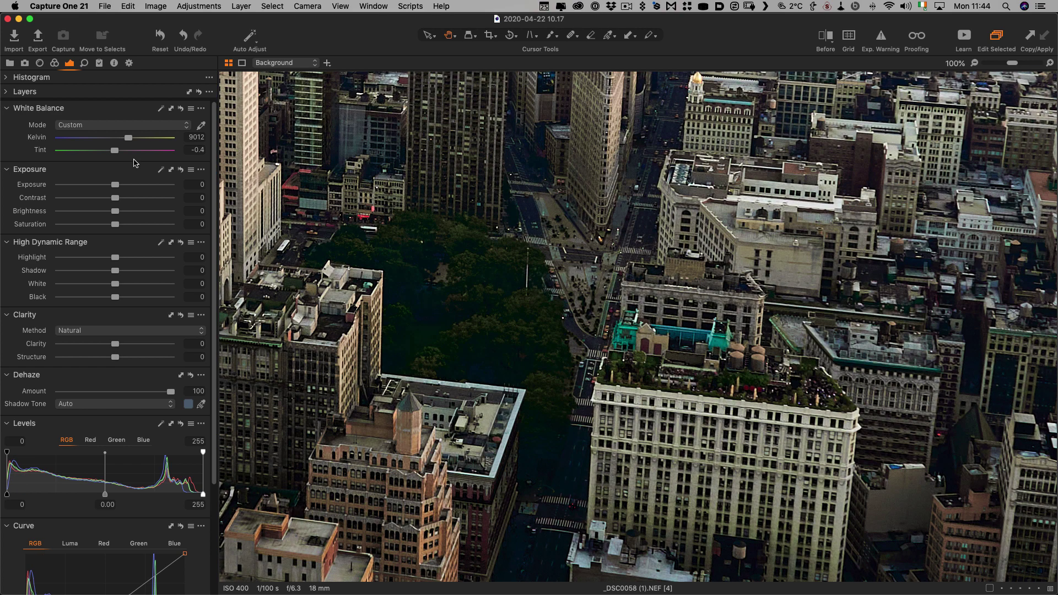
drag(130, 139, 131, 139)
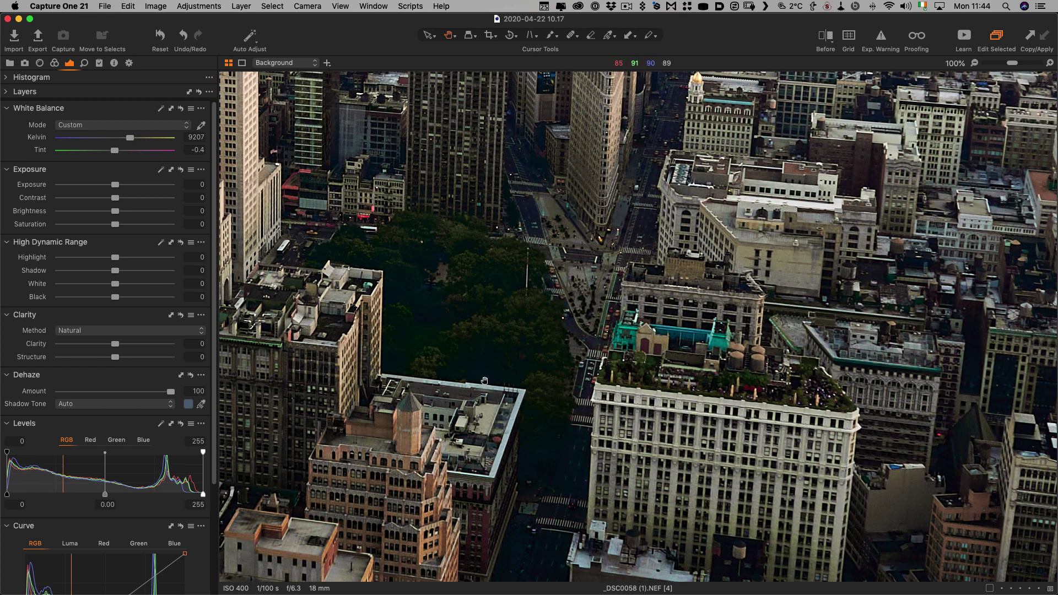
double_click(510, 296)
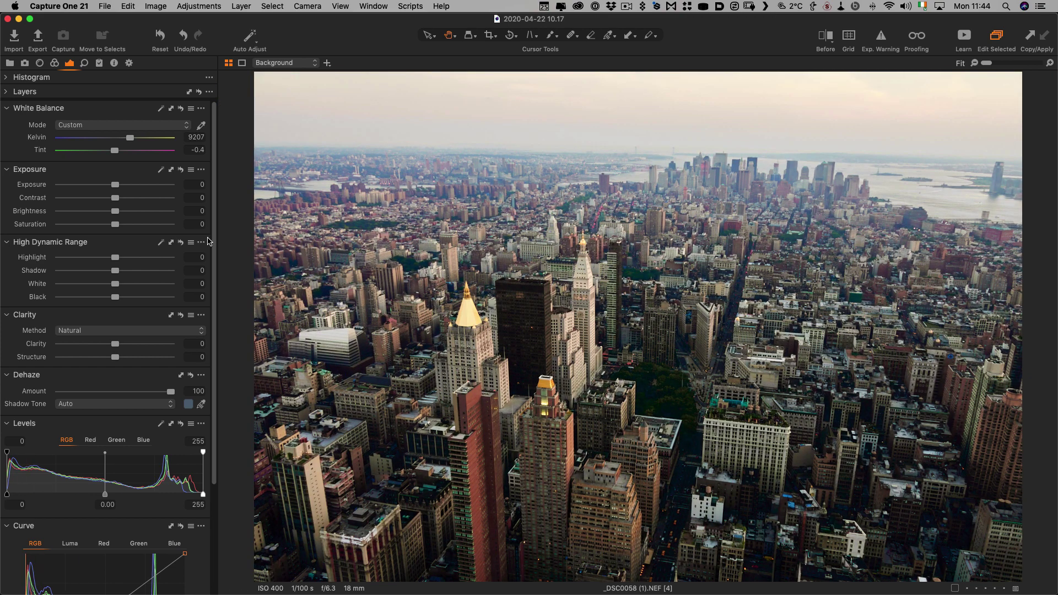
- Compare the warmed, dehazed city photo with its original in the split before/after view
key(y)
key(y)
key(y)
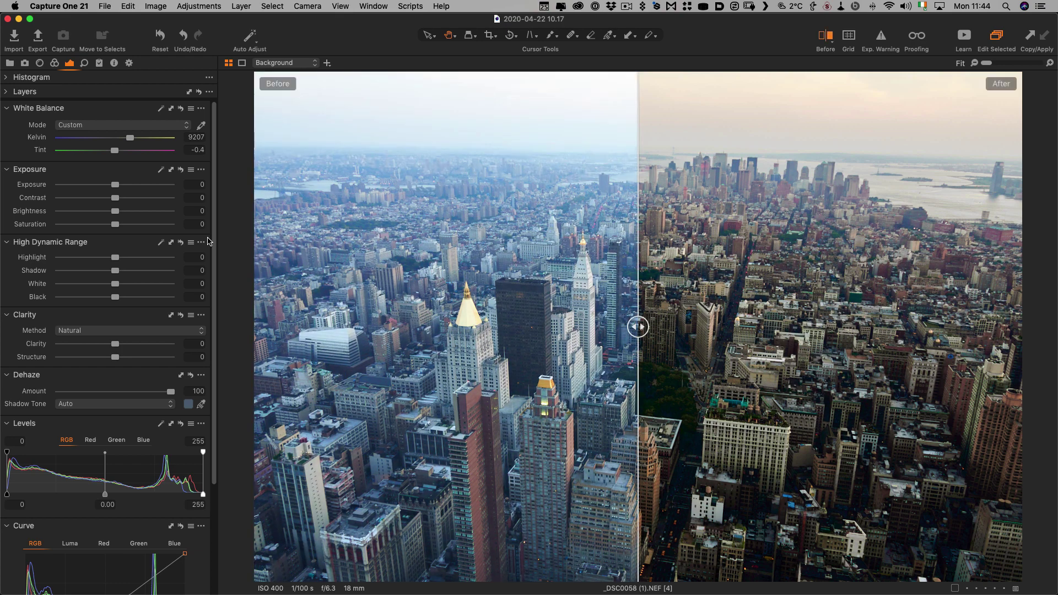
- Recheck the warmed city photo against its original with the comparison divider over the central towers, and close the comparison
key(y)
key(y)
drag(640, 327, 574, 326)
key(y)
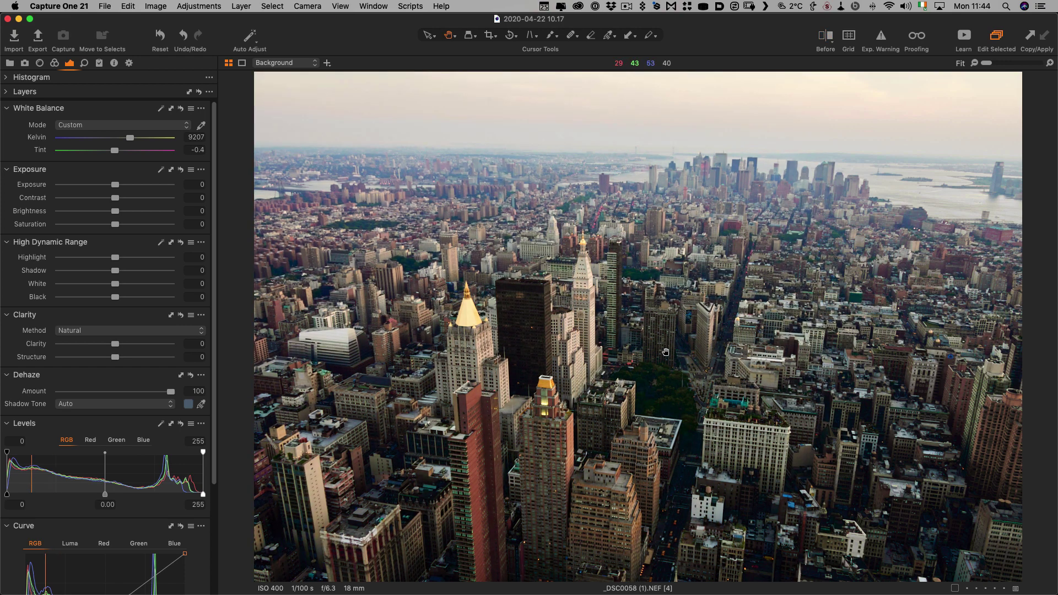
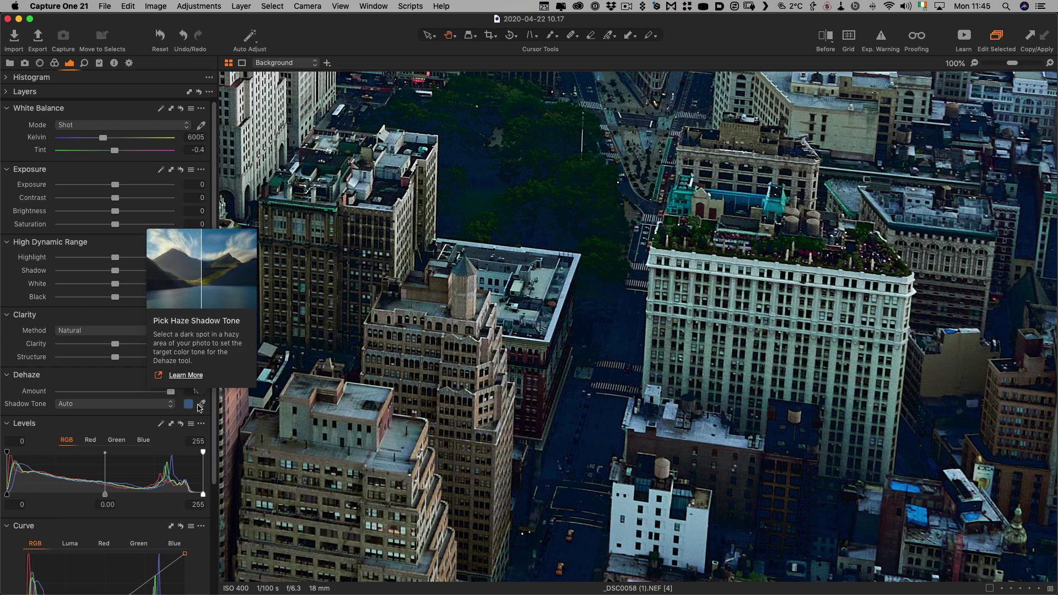
- Sample several dark spots on the street and park as the Dehaze shadow tone, finishing on the shadowed street just below the park
click(201, 406)
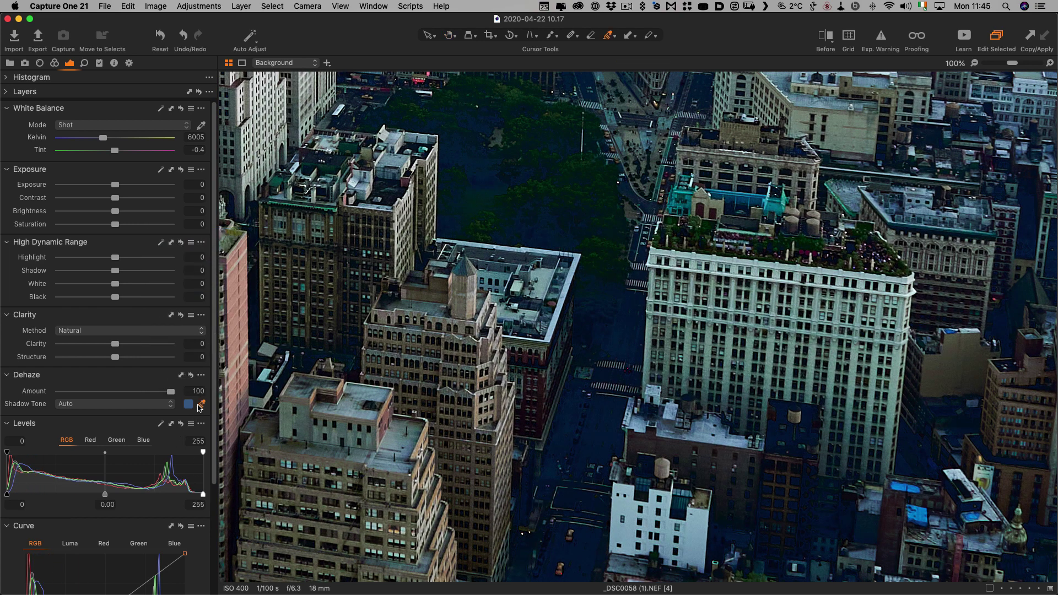
click(573, 384)
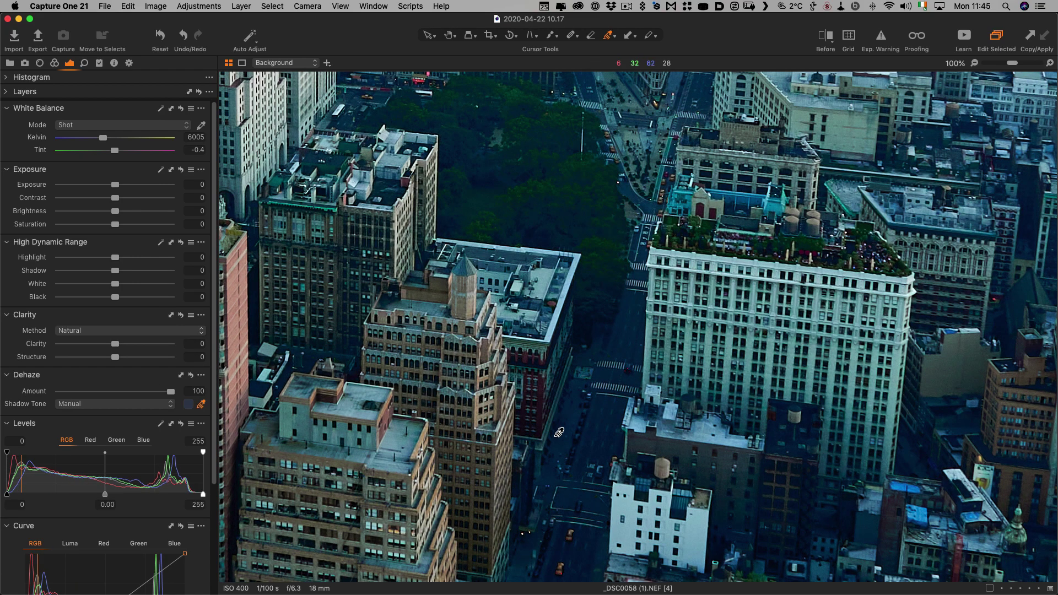
click(607, 408)
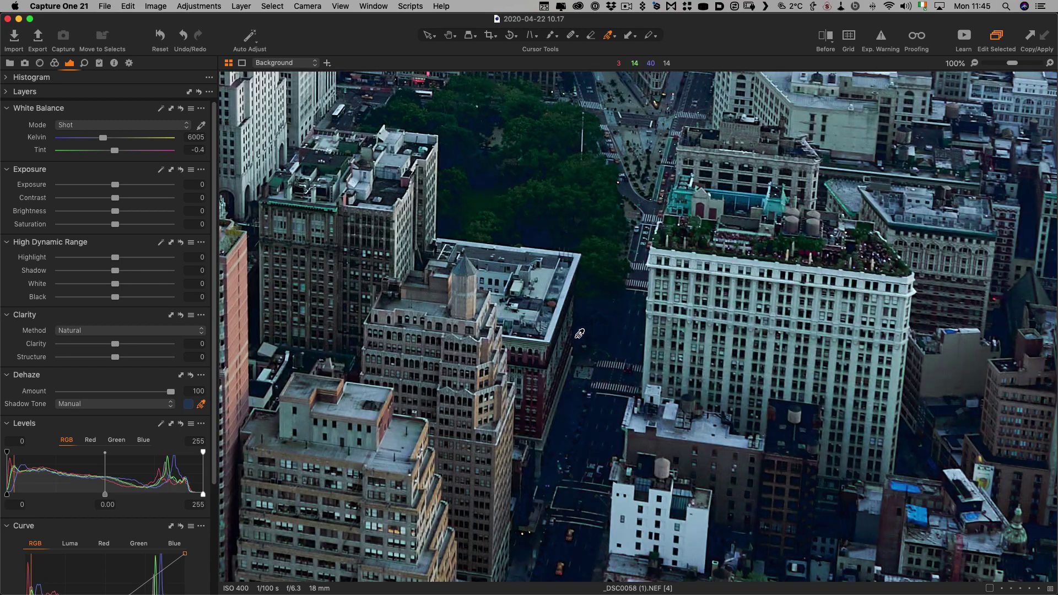
click(577, 332)
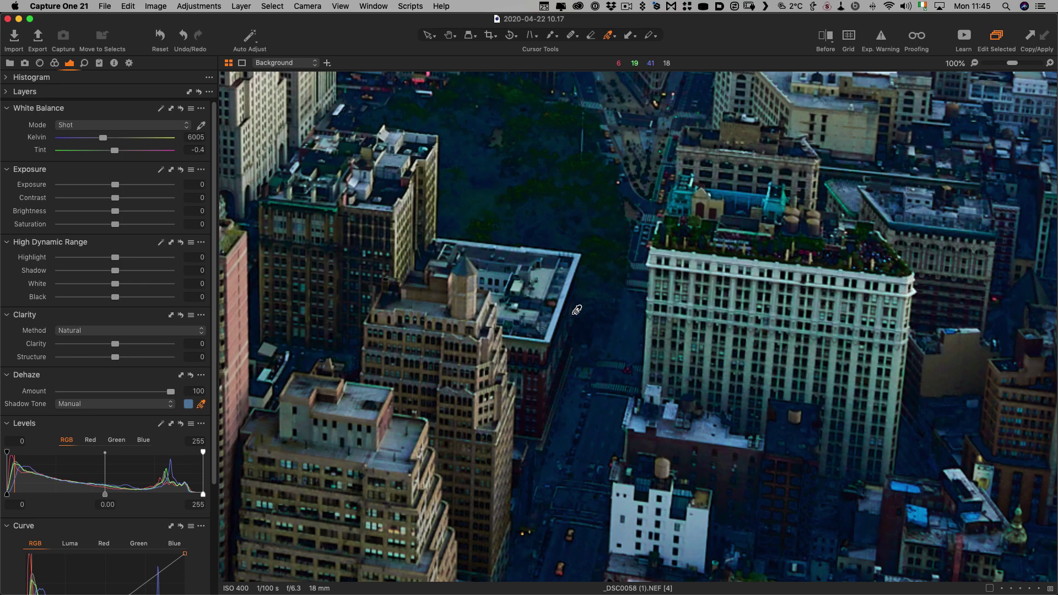
click(548, 230)
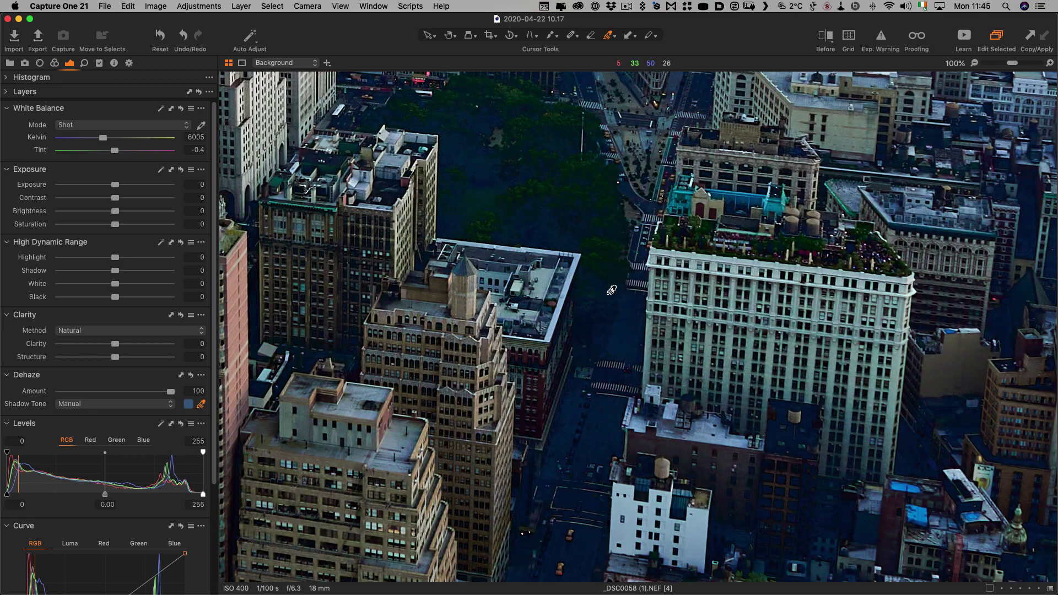
click(619, 295)
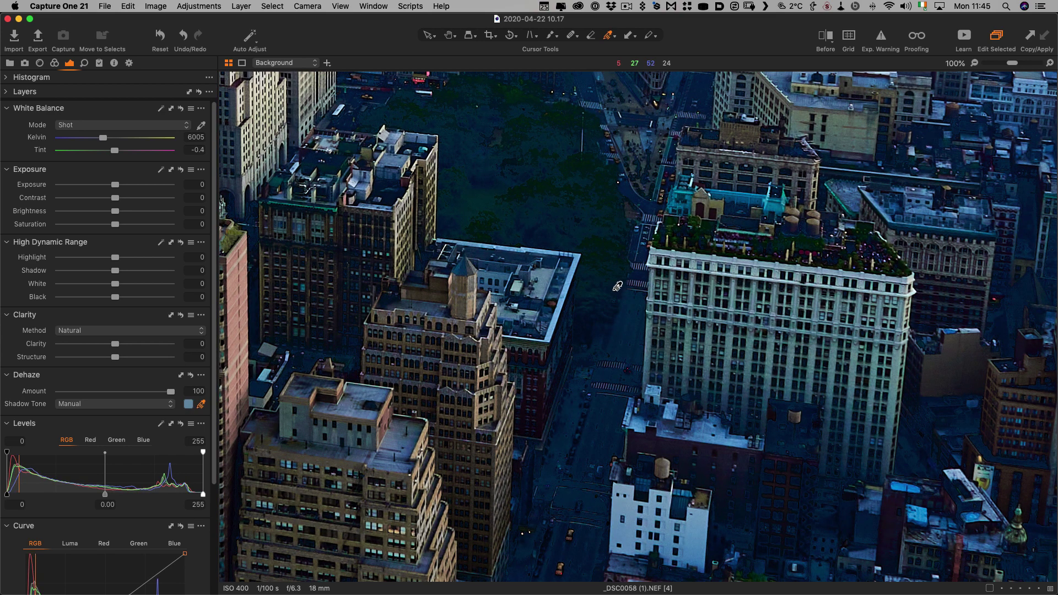
click(596, 330)
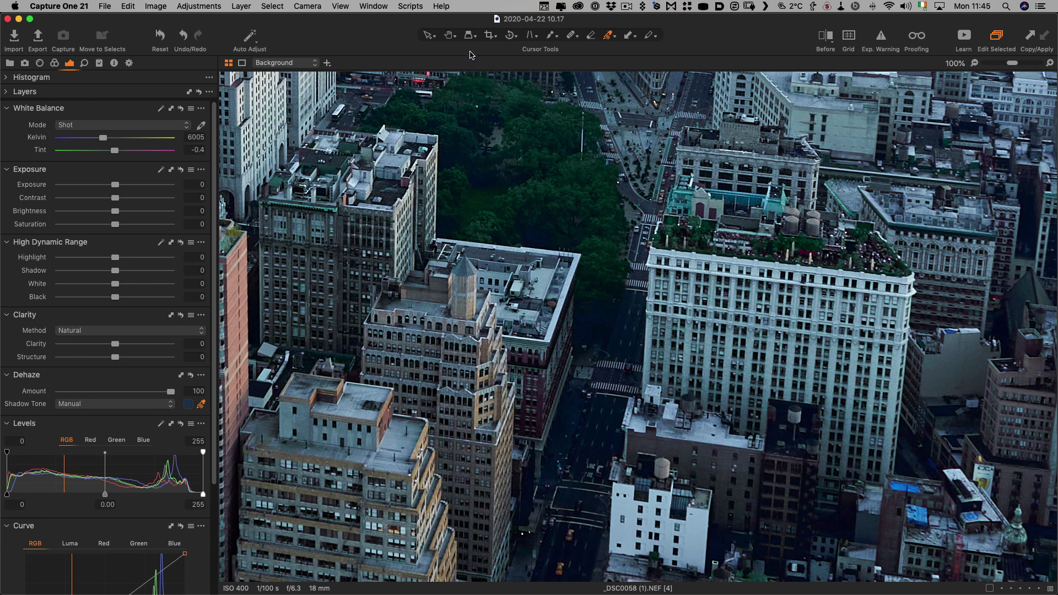
- Warm the whole city photo's white balance slightly by raising its Kelvin value
click(452, 37)
click(556, 208)
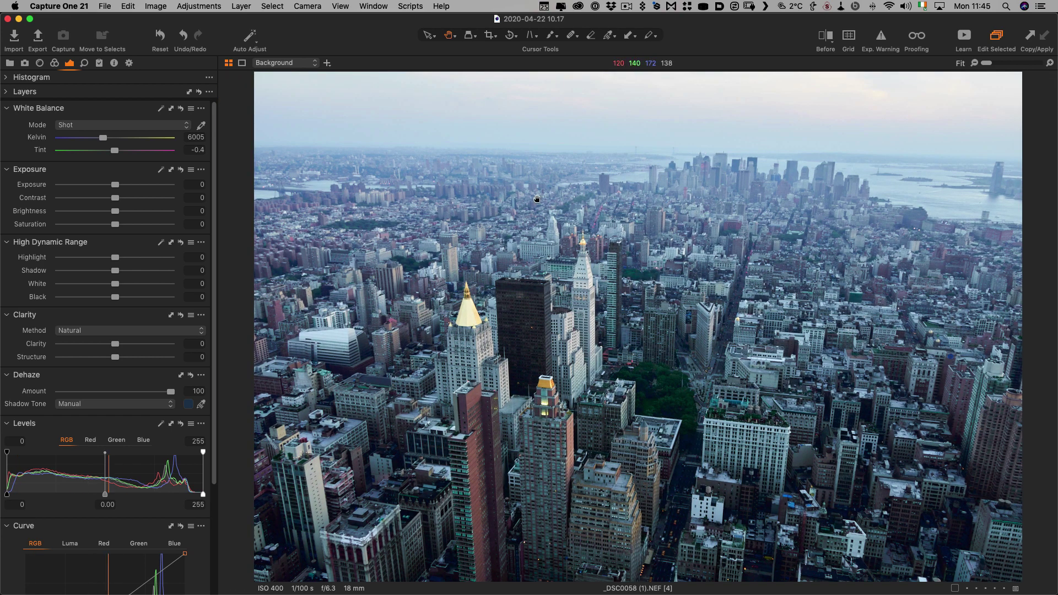
mouse_move(103, 138)
mouse_down()
mouse_move(93, 139)
mouse_move(111, 140)
mouse_up()
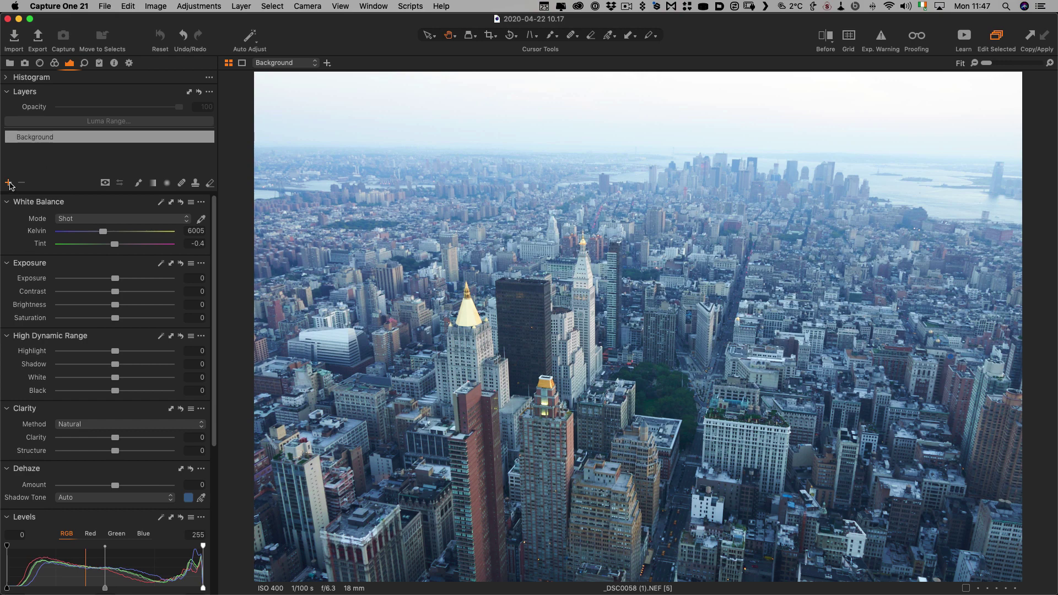
- Add an adjustment layer with a linear gradient mask from the distant buildings to the foreground, and set its Dehaze amount to 100
click(8, 182)
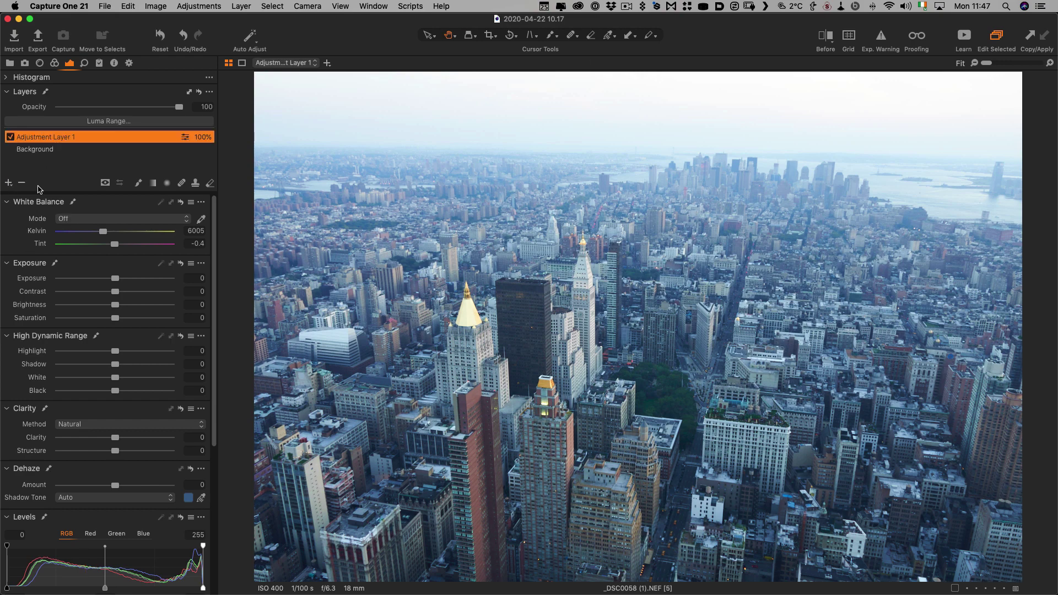
click(153, 183)
drag(731, 264, 711, 554)
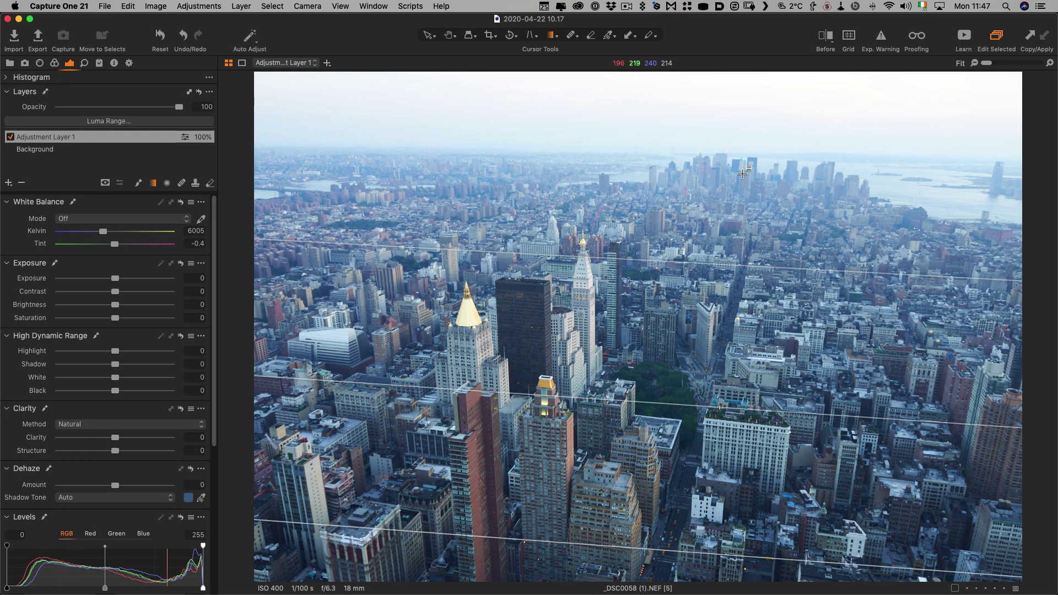
drag(701, 546, 700, 457)
drag(114, 485, 196, 488)
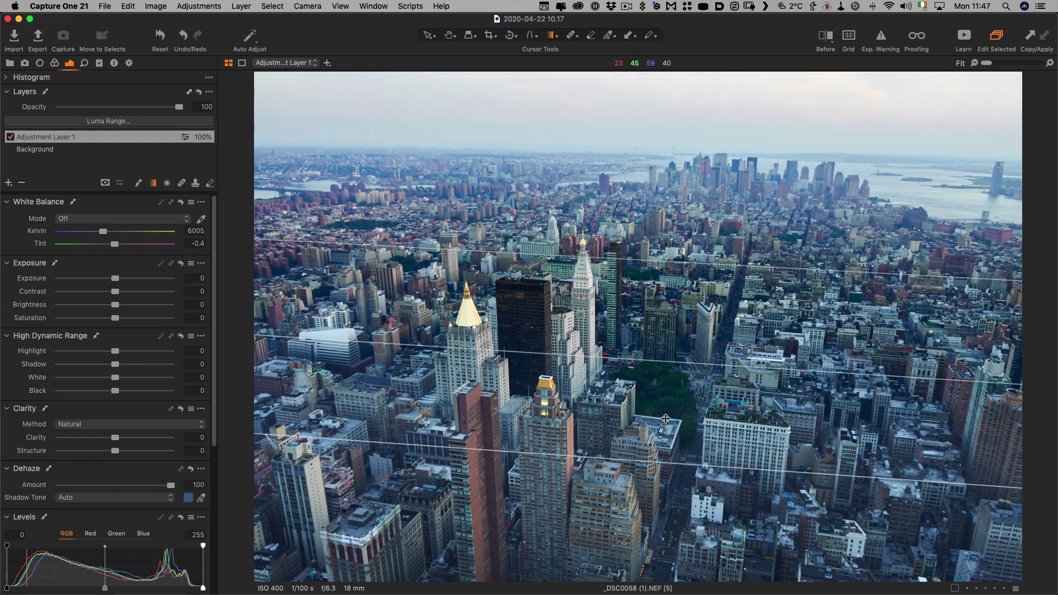
- Reposition the layer's linear gradient mask and reshape its falloff across the buildings around the park
drag(678, 469, 808, 406)
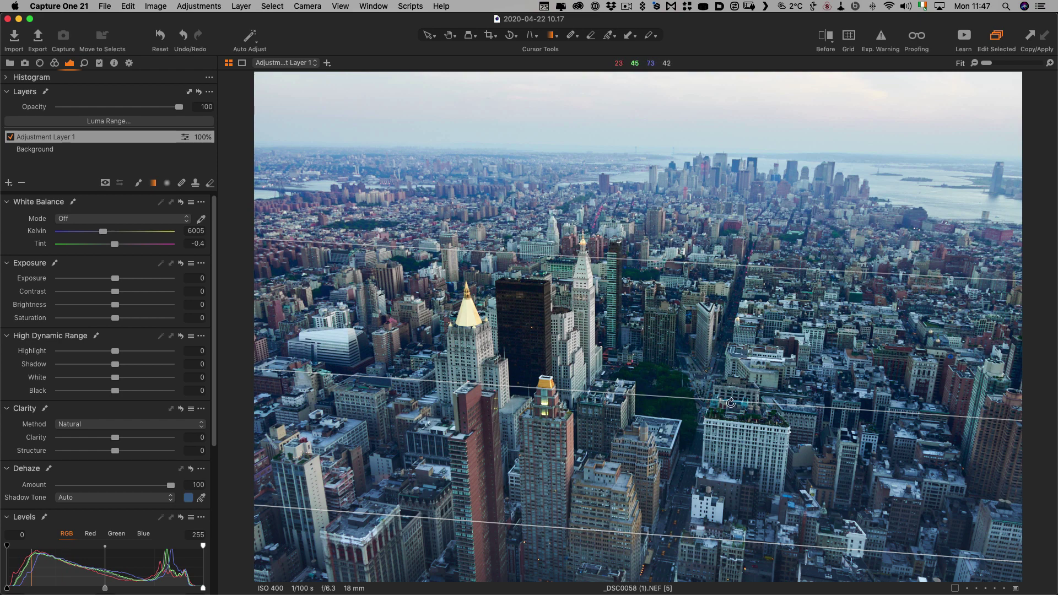
drag(681, 310, 689, 262)
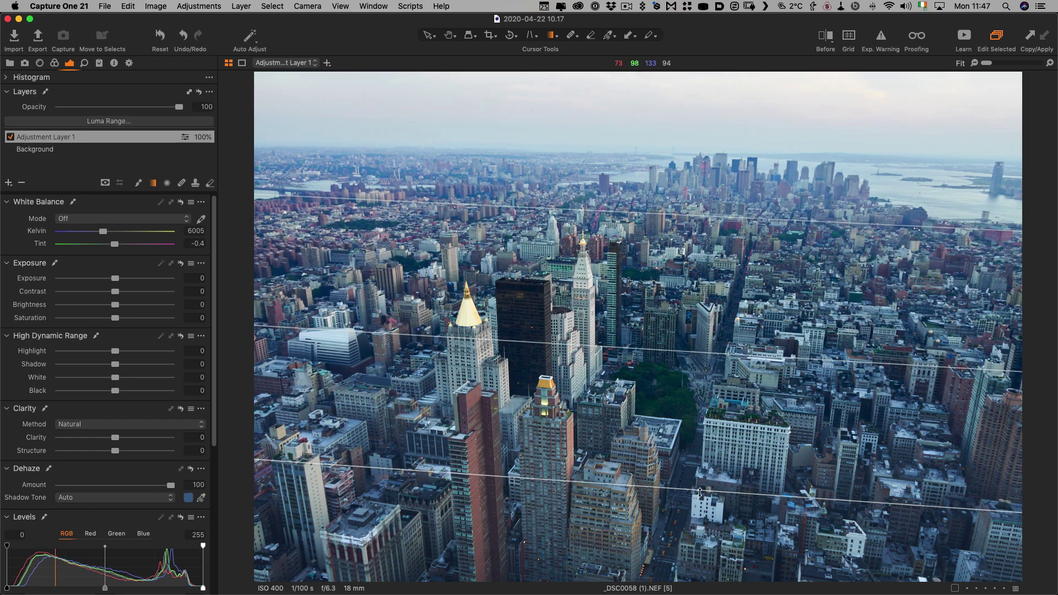
drag(700, 492, 694, 290)
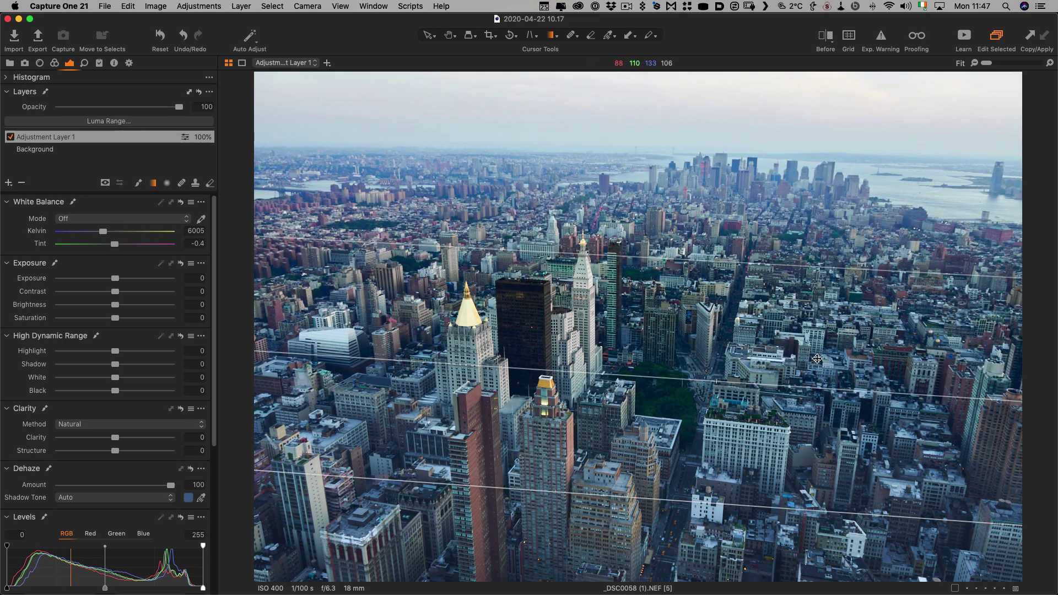
mouse_move(103, 231)
mouse_down()
mouse_move(114, 232)
mouse_move(103, 232)
mouse_up()
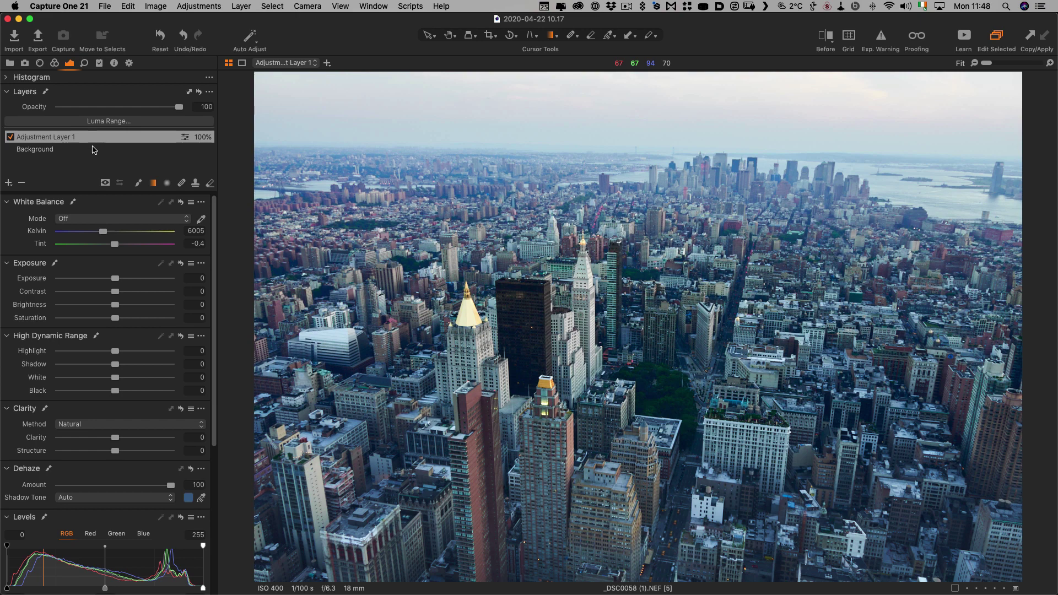
- Replace the gradient-masked layer with a new filled adjustment layer and set its Dehaze amount to 90
click(22, 184)
click(8, 182)
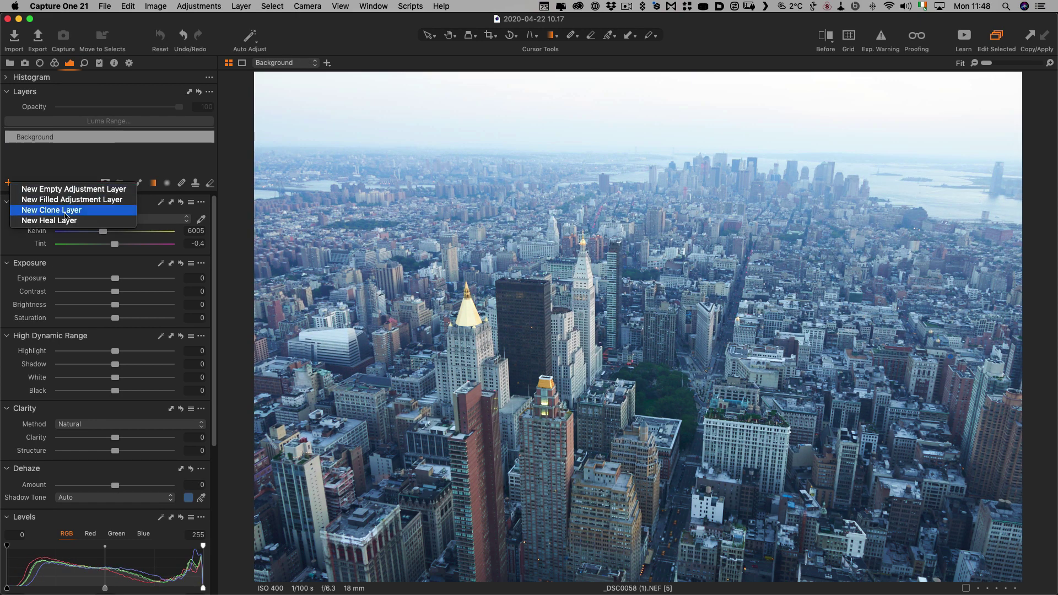
click(66, 201)
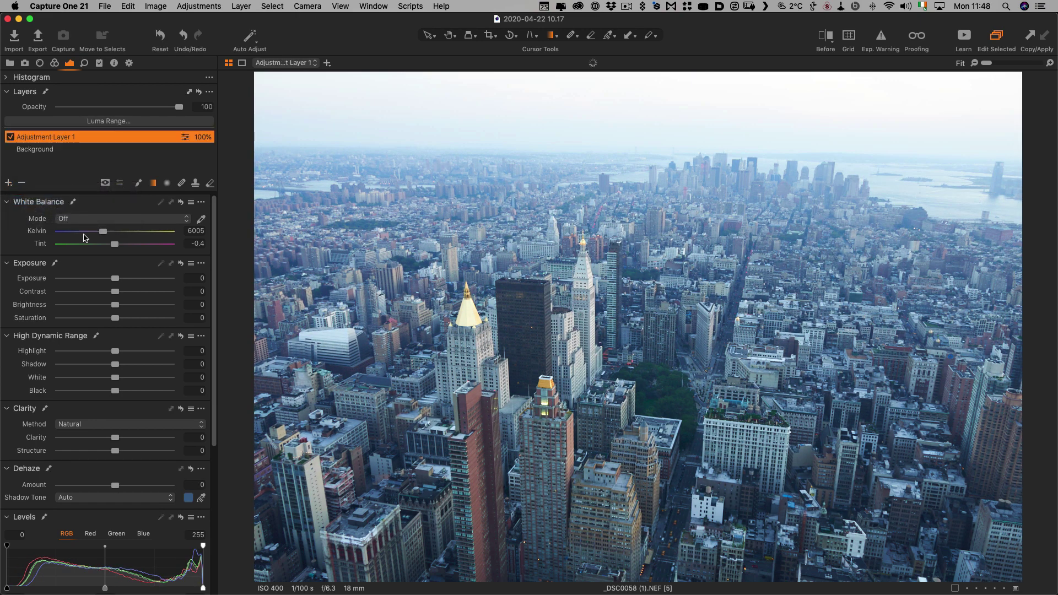
drag(133, 485, 162, 486)
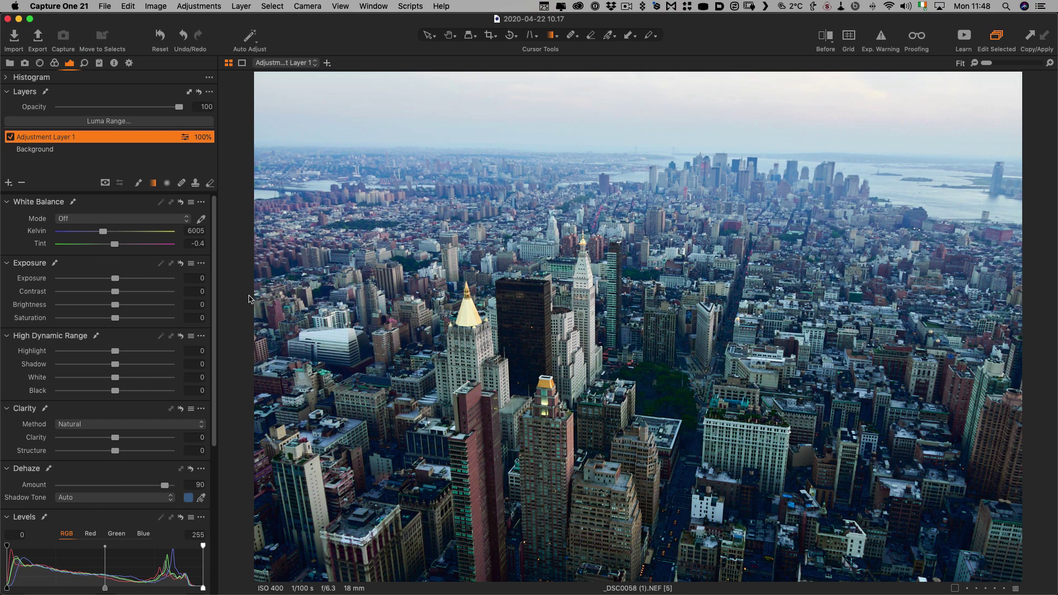
- Limit the filled layer to brighter tones with a luma range of 144 to 255 and a lower falloff of 13
click(158, 121)
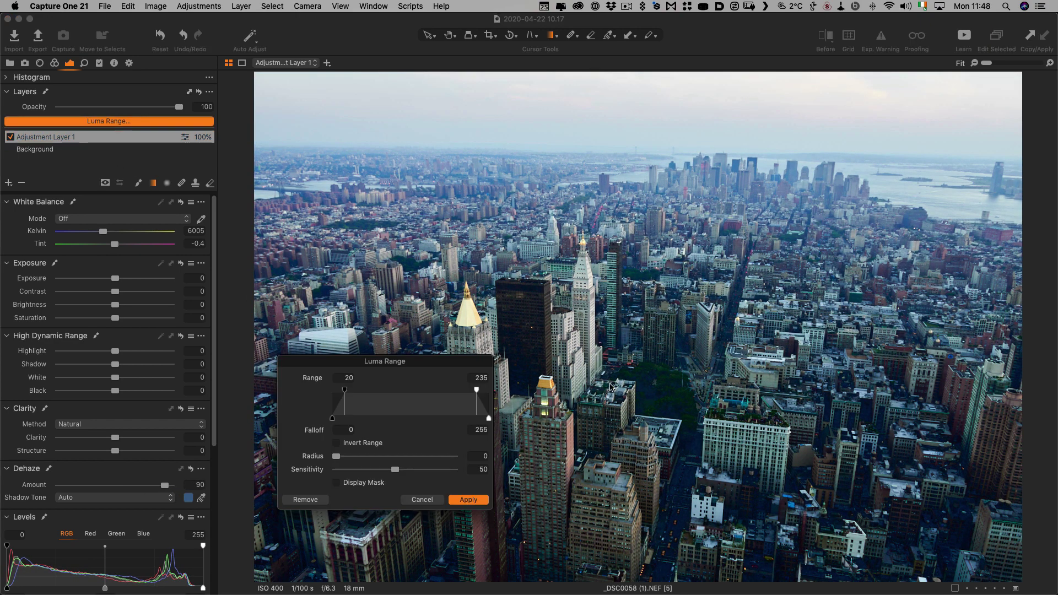
drag(476, 390, 490, 390)
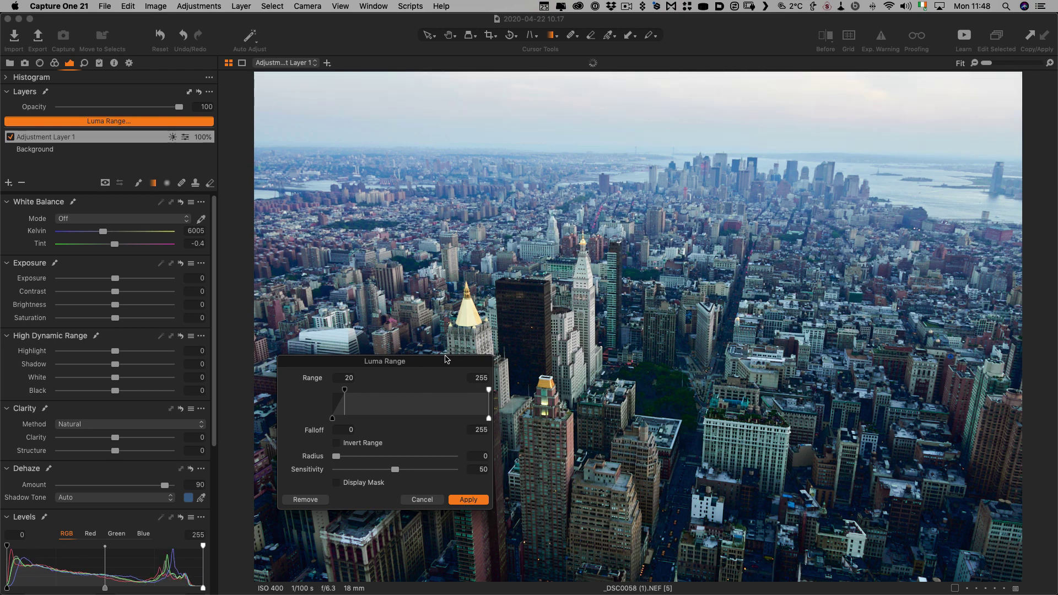
drag(384, 362, 776, 146)
drag(738, 180, 739, 206)
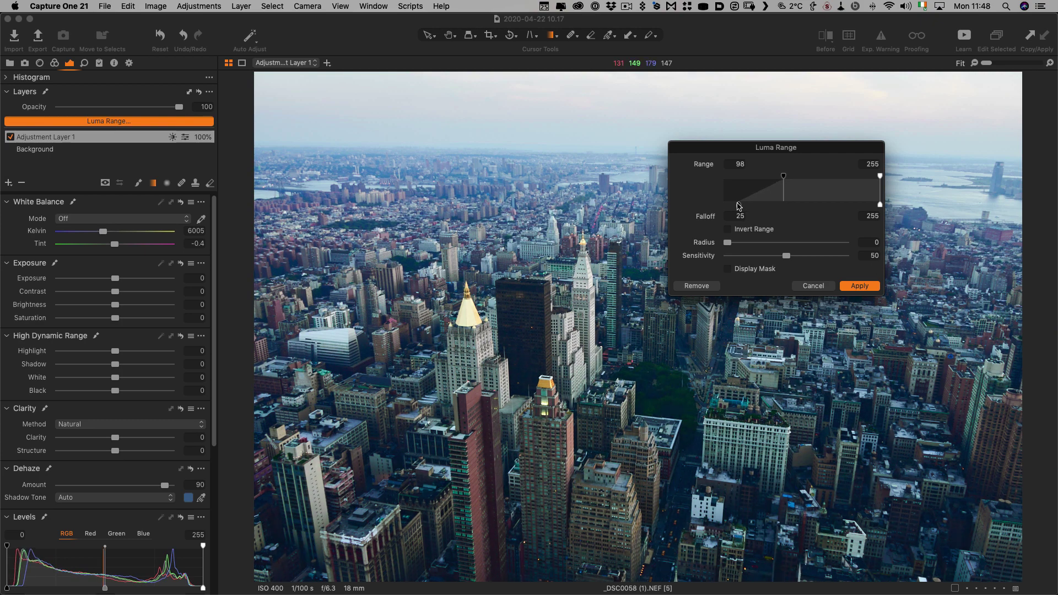
drag(792, 176, 794, 176)
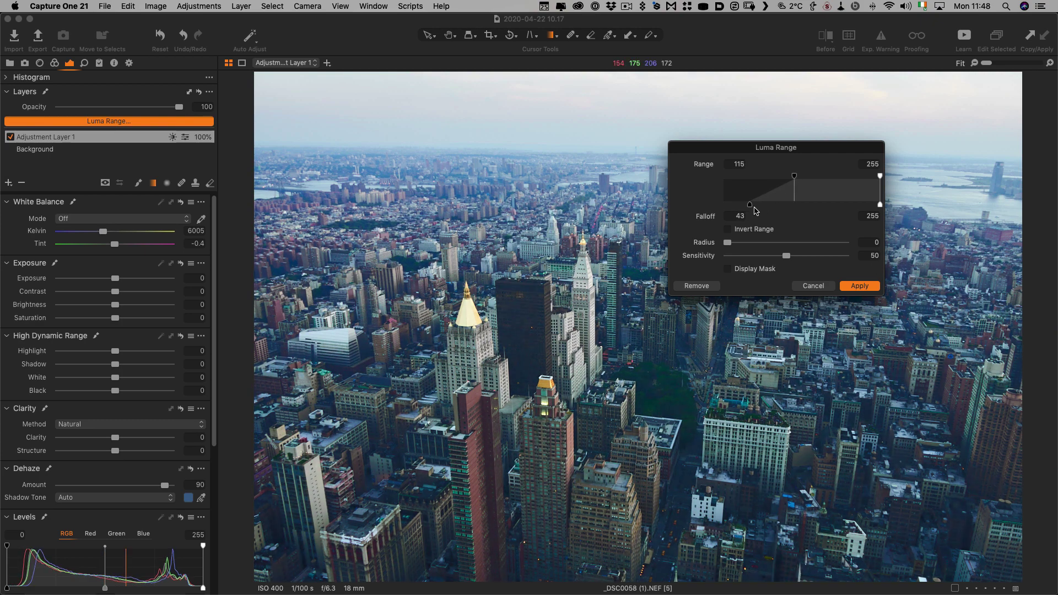
drag(749, 206, 747, 206)
drag(780, 146, 392, 181)
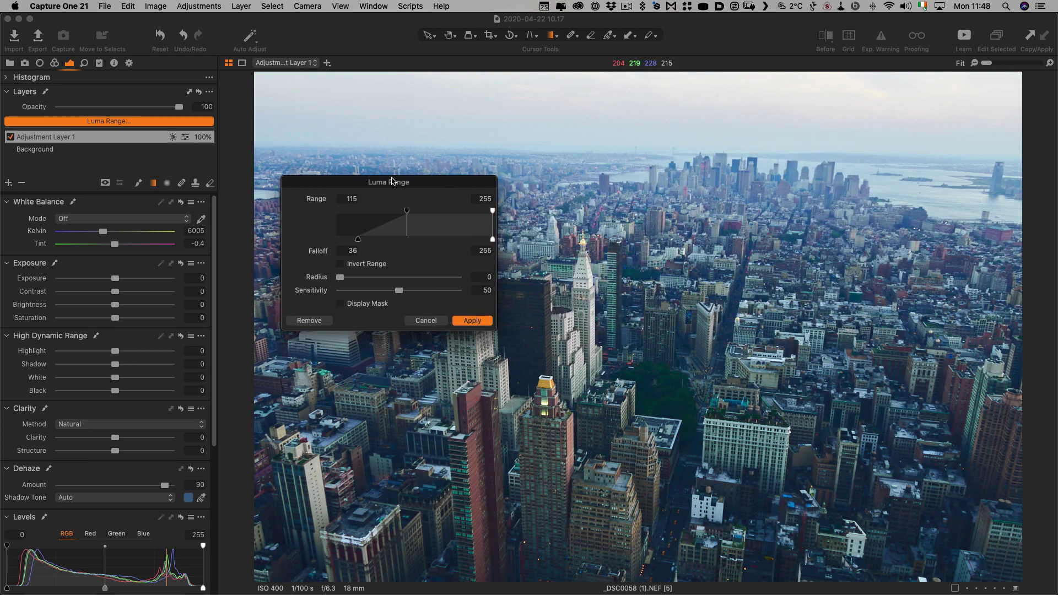
drag(357, 236, 350, 238)
drag(406, 211, 425, 211)
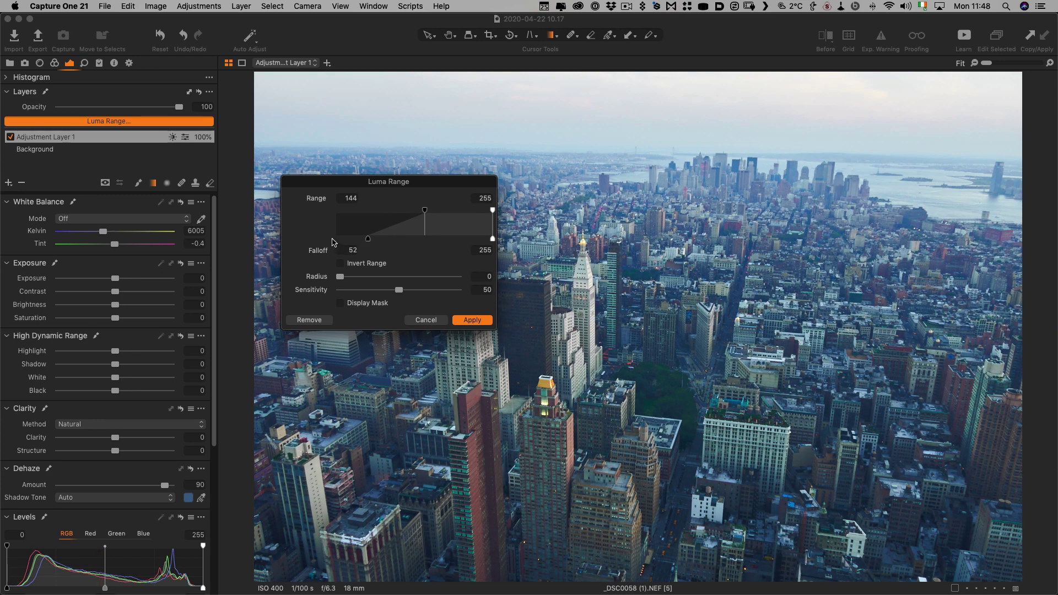
drag(366, 238, 344, 238)
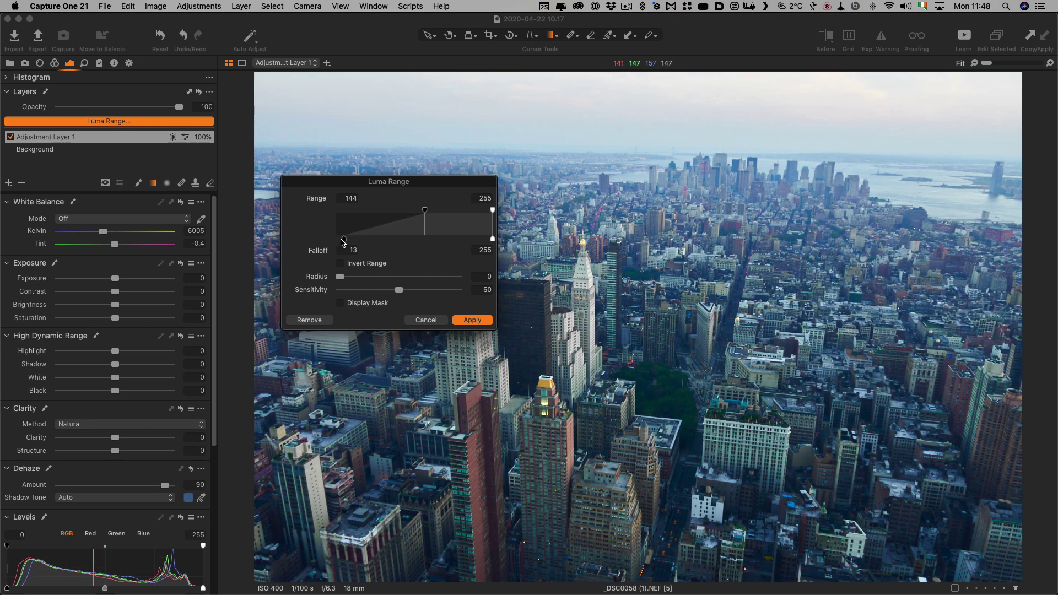
click(463, 318)
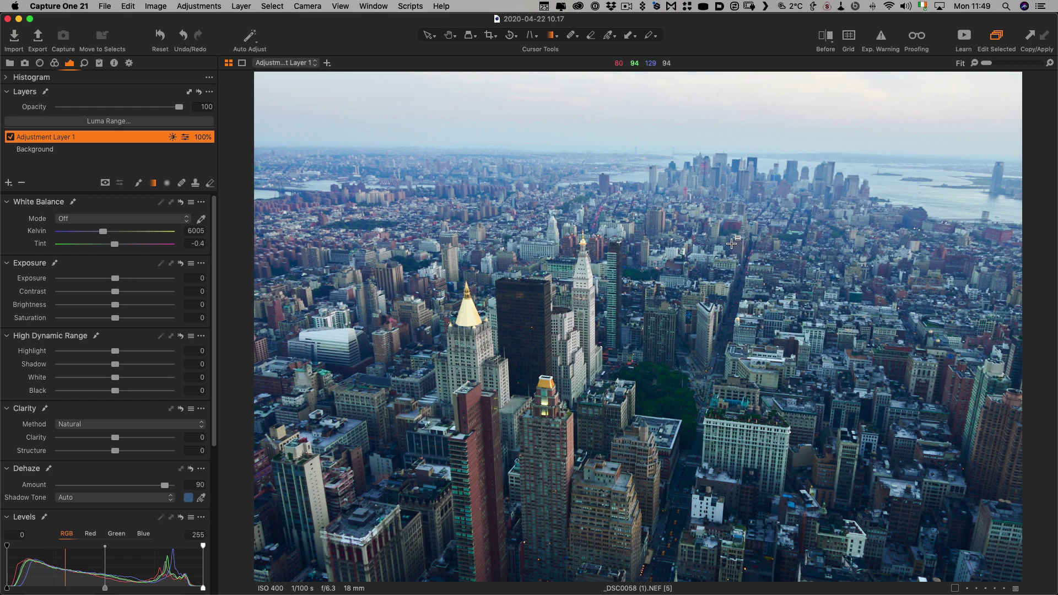
- Create a new unedited variant of _DSC0007 (1).NEF and hide the thumbnail browser
mouse_move(887, 207)
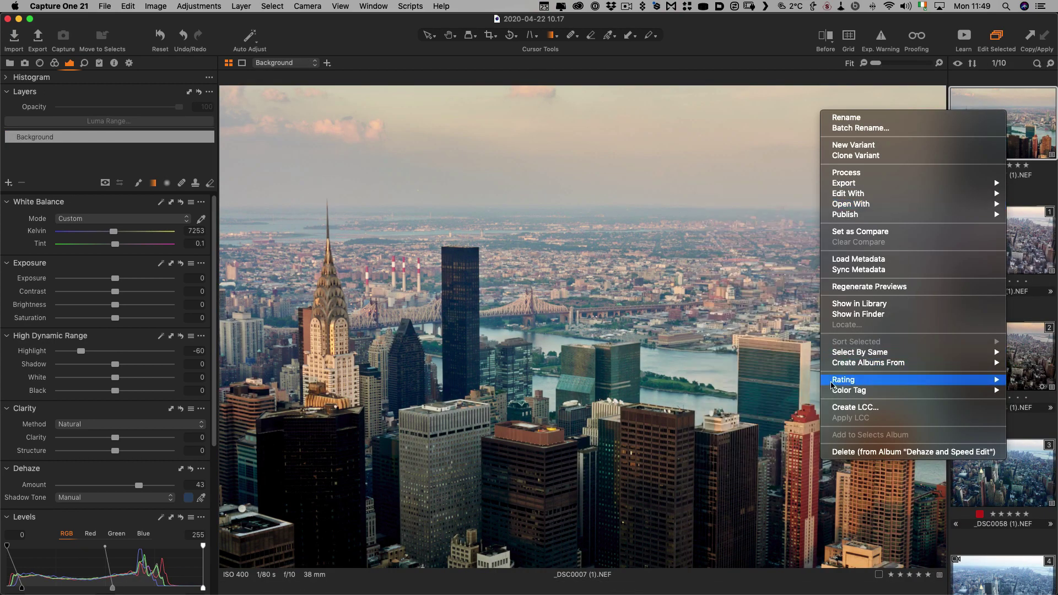
click(870, 144)
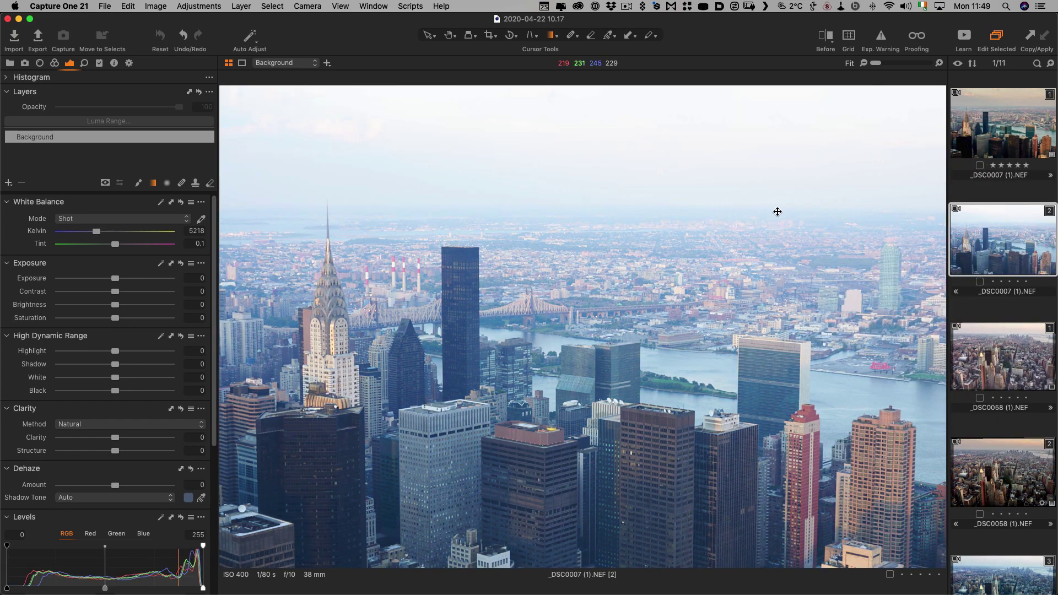
key(super+shift+b)
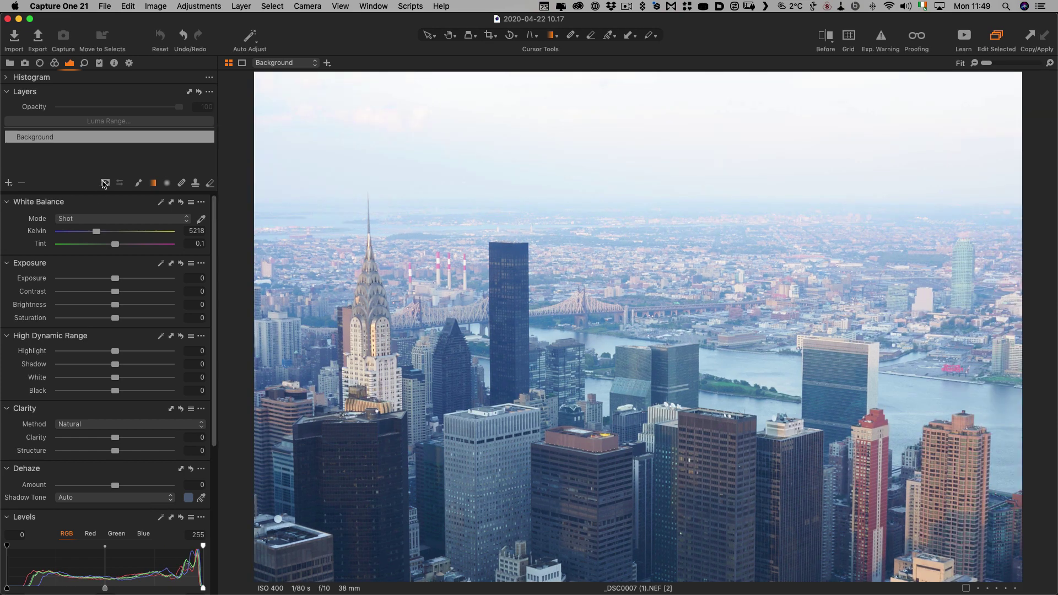
- Set the new variant's Dehaze amount to 100 and inspect the dark foreground towers at 100% zoom
drag(131, 486, 179, 489)
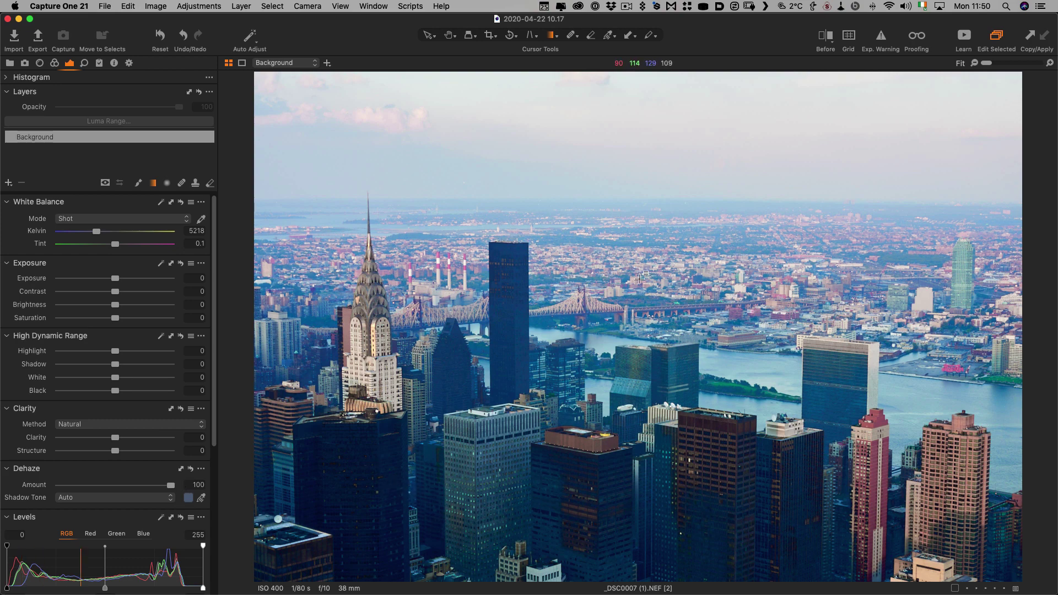
double_click(462, 543)
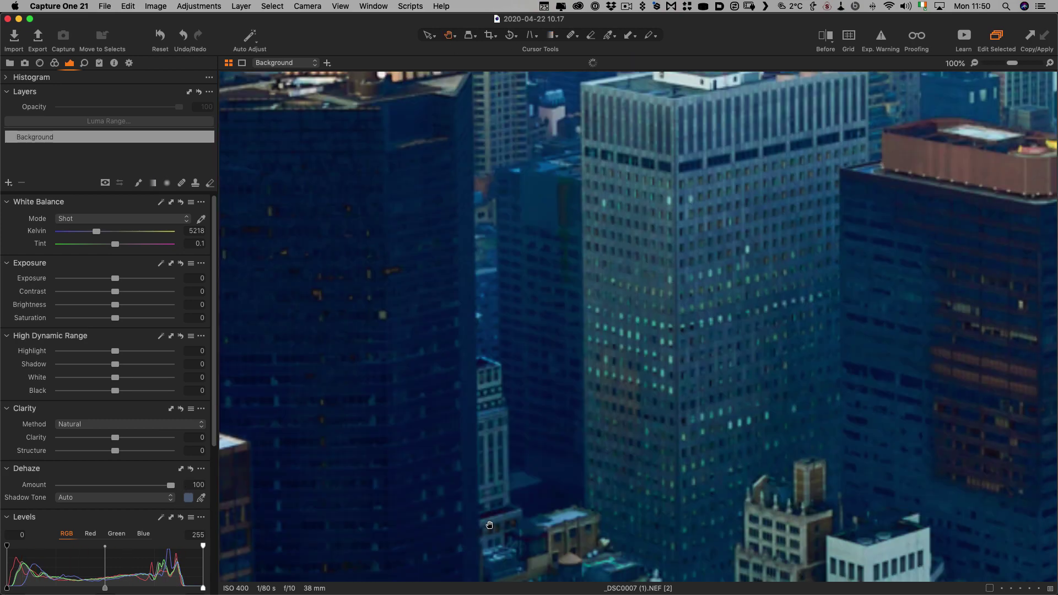
scroll(419, 286, left, 3)
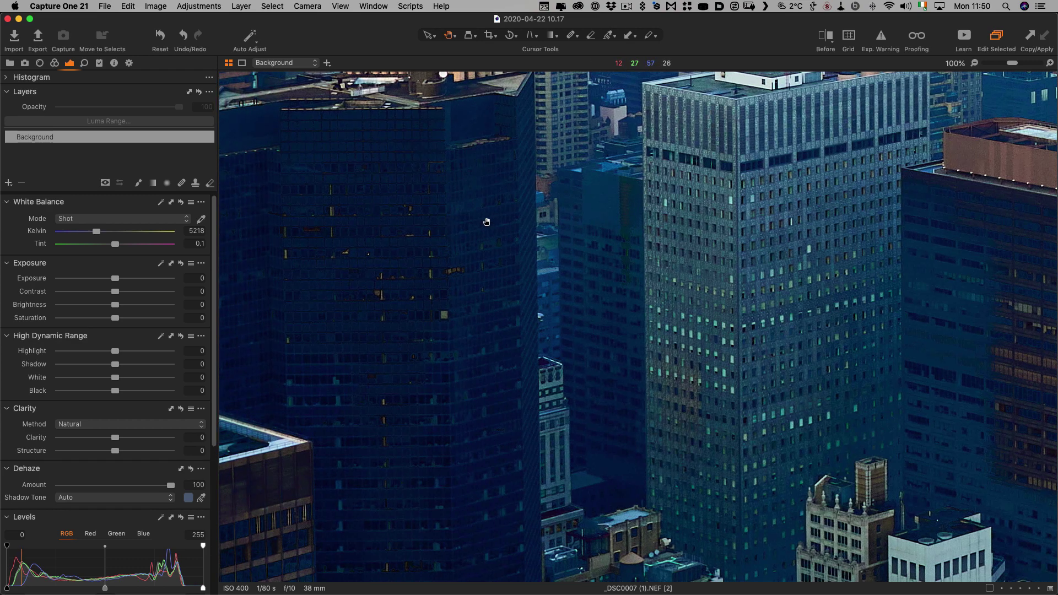
- Try a Dehaze shadow tone sampled from the dark foreground tower, then return the shadow tone to Auto
double_click(578, 253)
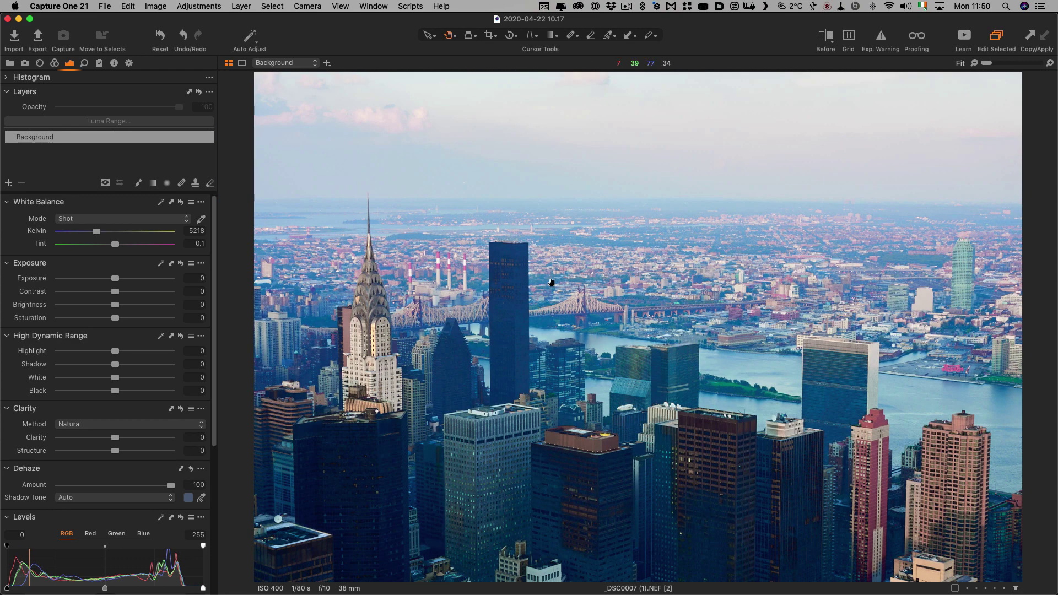
click(374, 496)
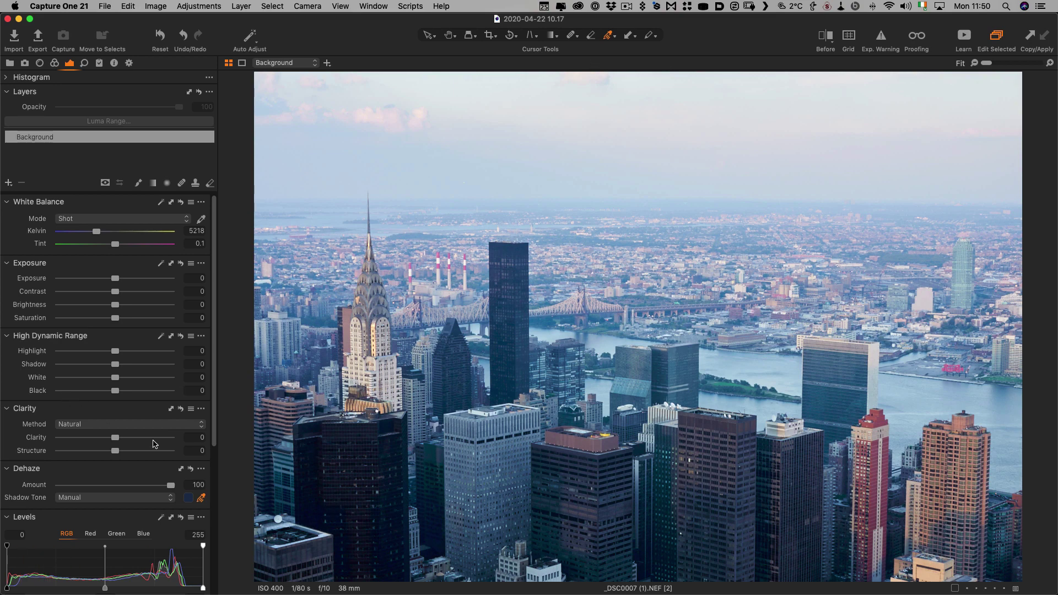
click(168, 502)
click(126, 486)
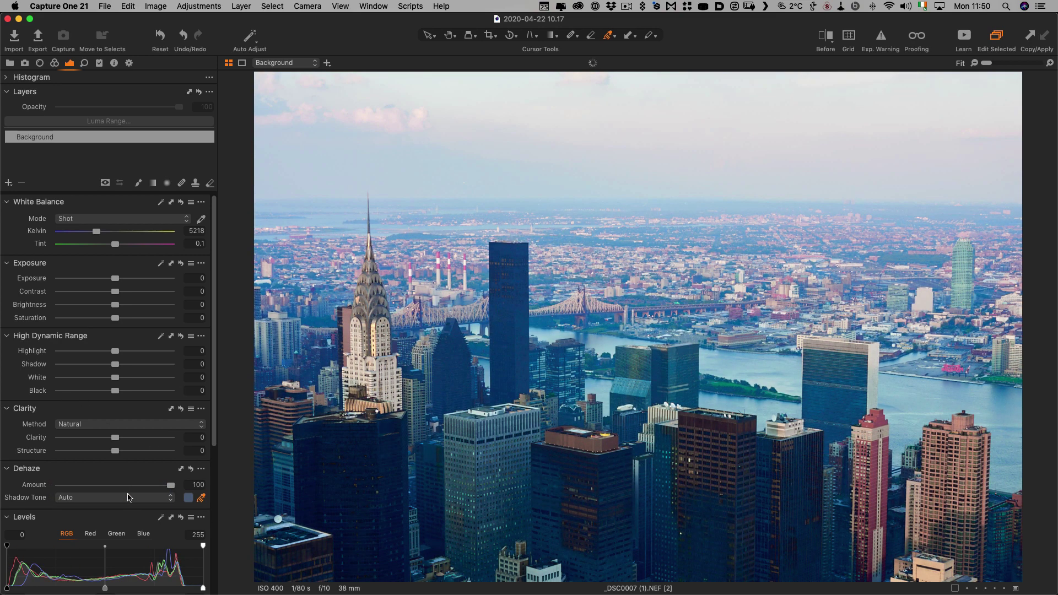
- Warm the white balance to 8388 Kelvin and inspect the dark foreground tower at 100% zoom
drag(99, 232, 112, 233)
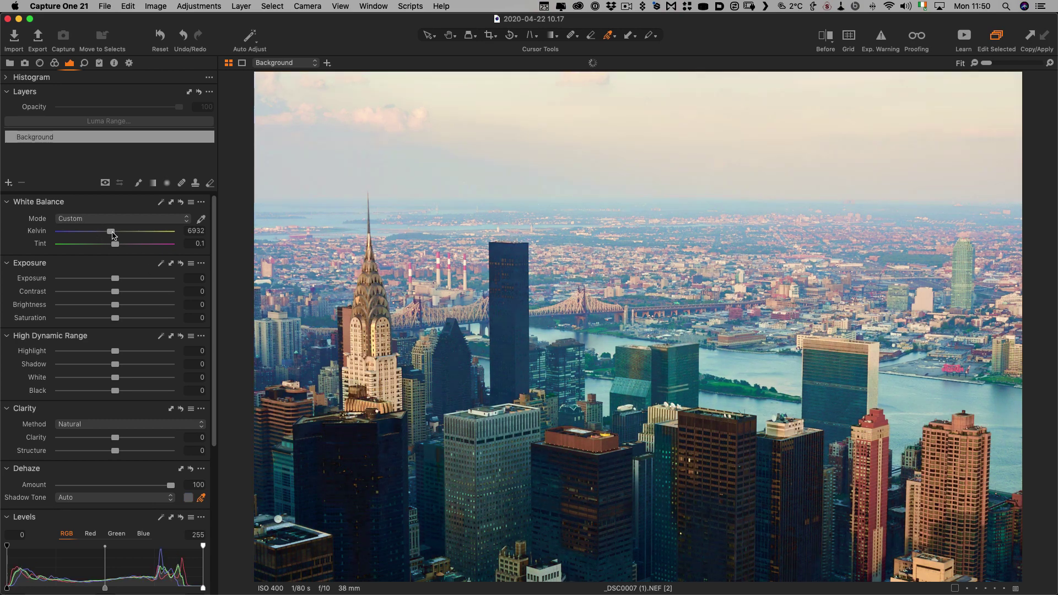
drag(107, 235, 123, 237)
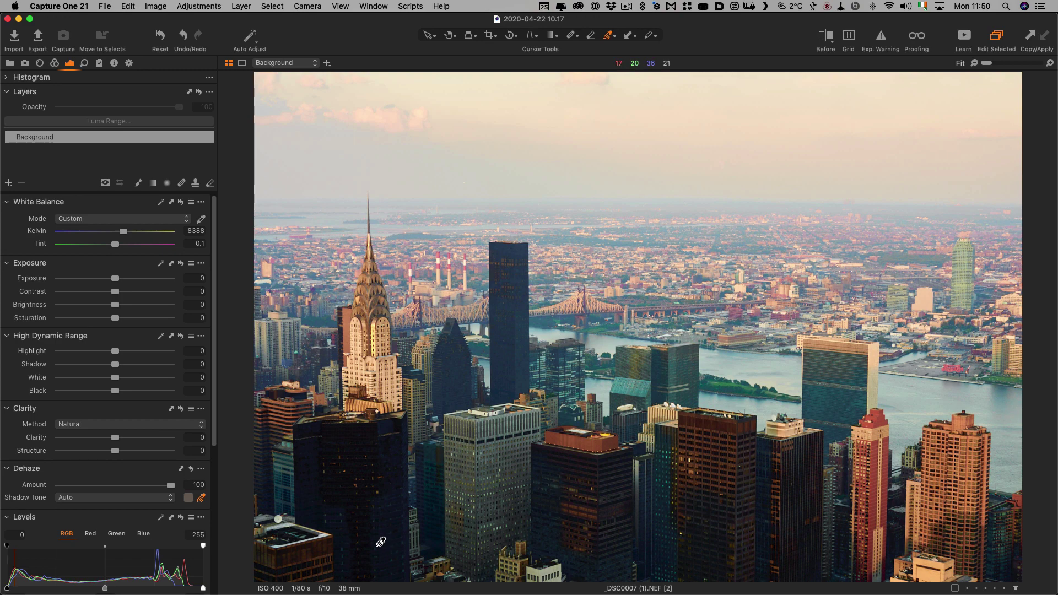
click(450, 34)
click(412, 497)
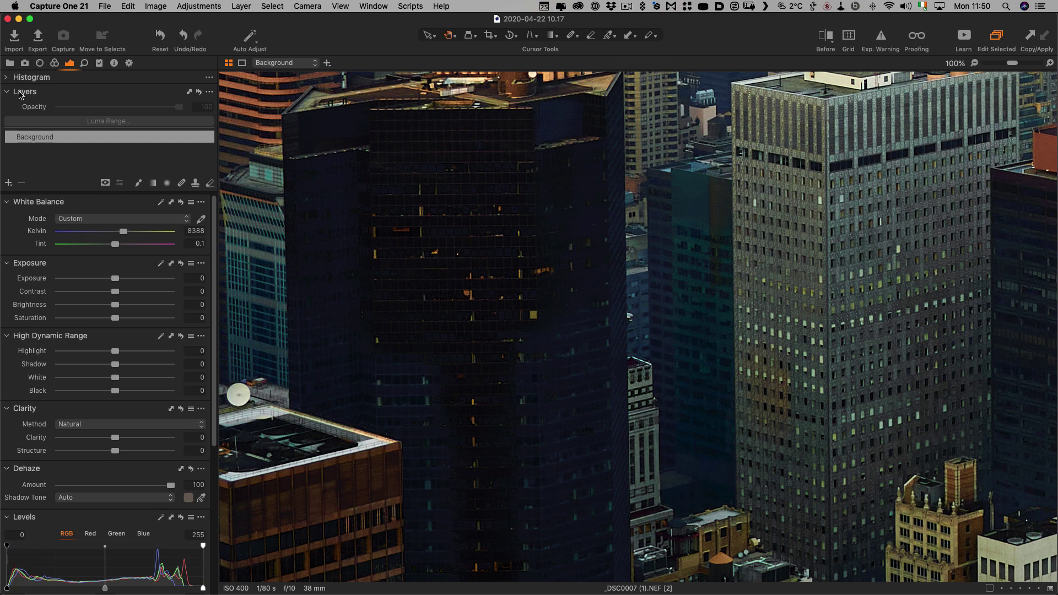
- Expand the histogram, sample the Dehaze shadow tone from the dark foreground tower's facade, and fit the whole photo in view
click(8, 78)
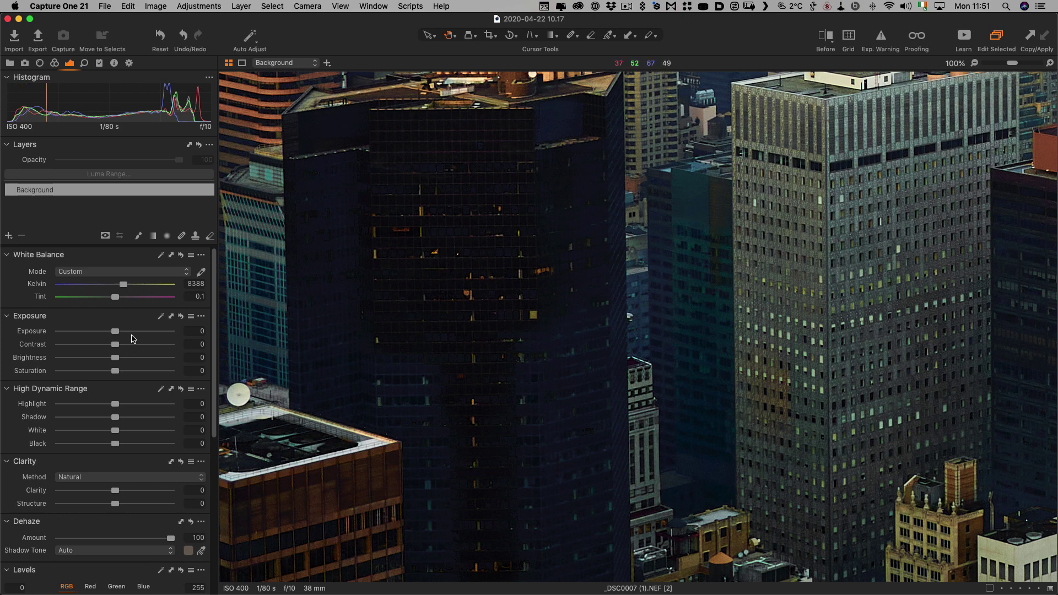
scroll(142, 304, down, 3)
scroll(143, 304, down, 4)
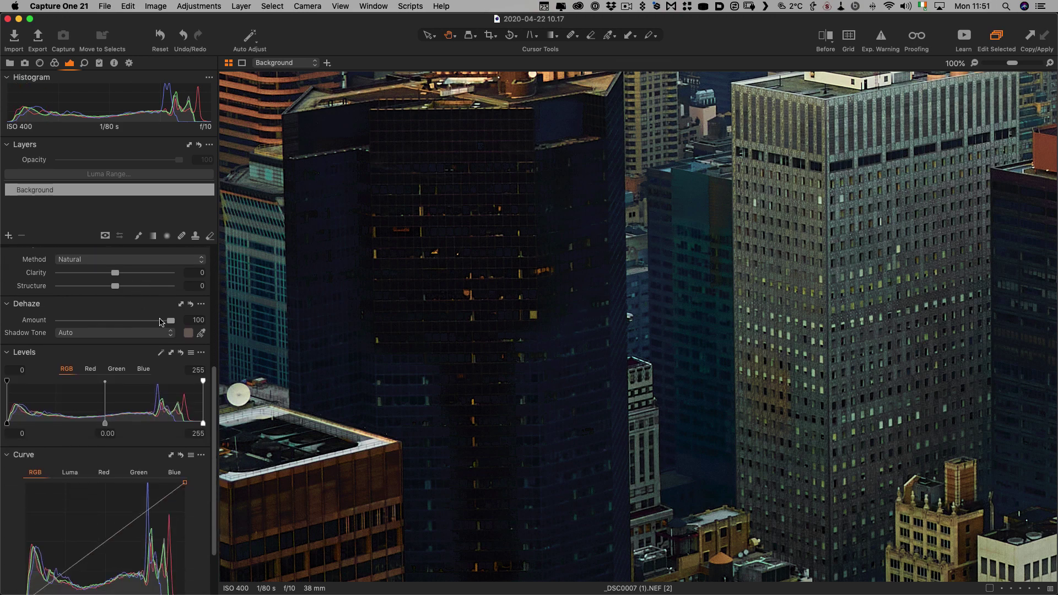
click(200, 333)
click(554, 340)
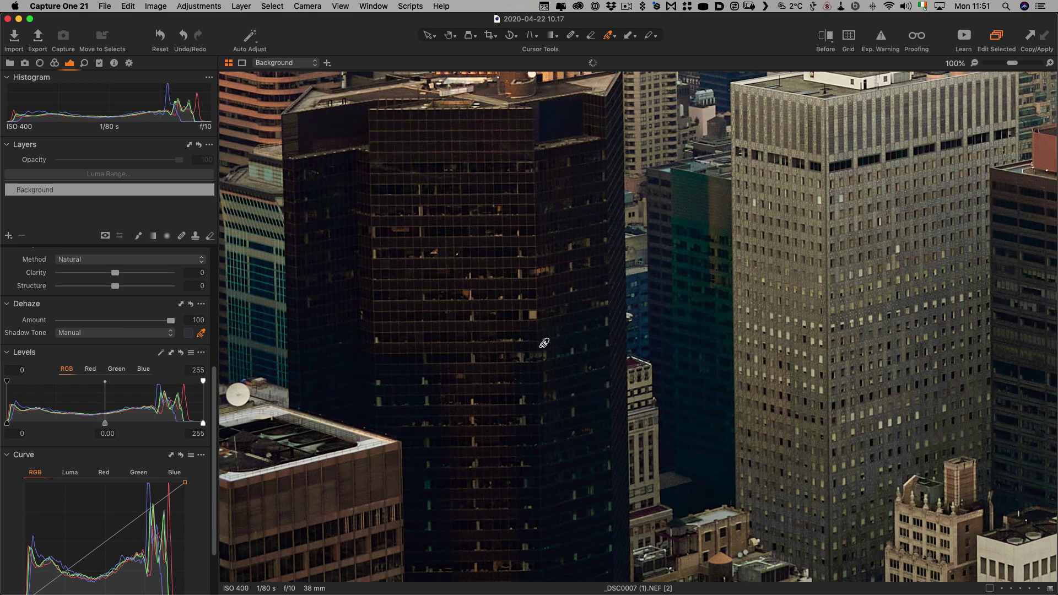
click(539, 363)
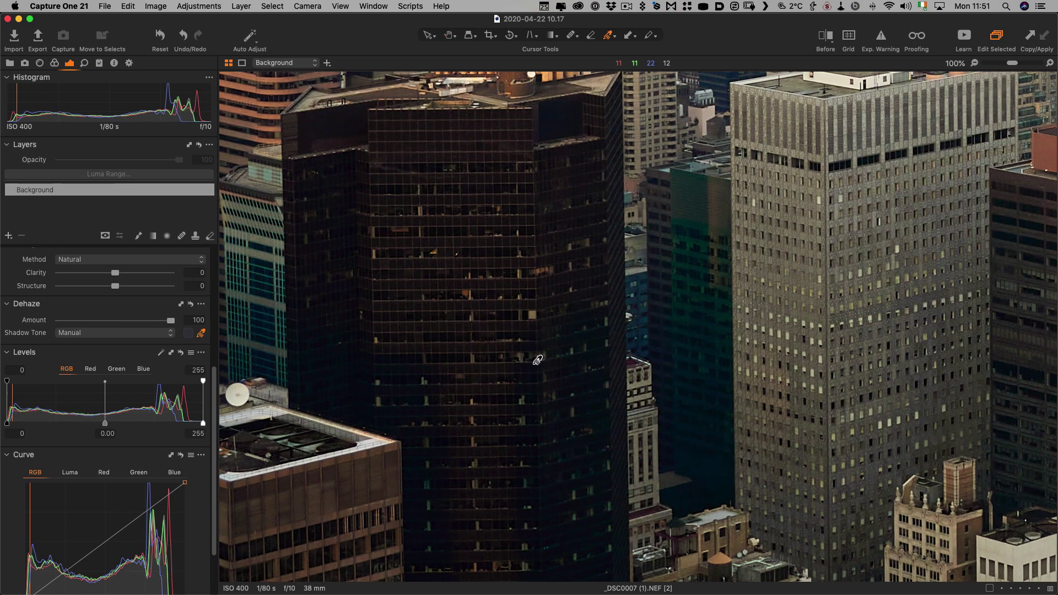
key(h)
key(super+0)
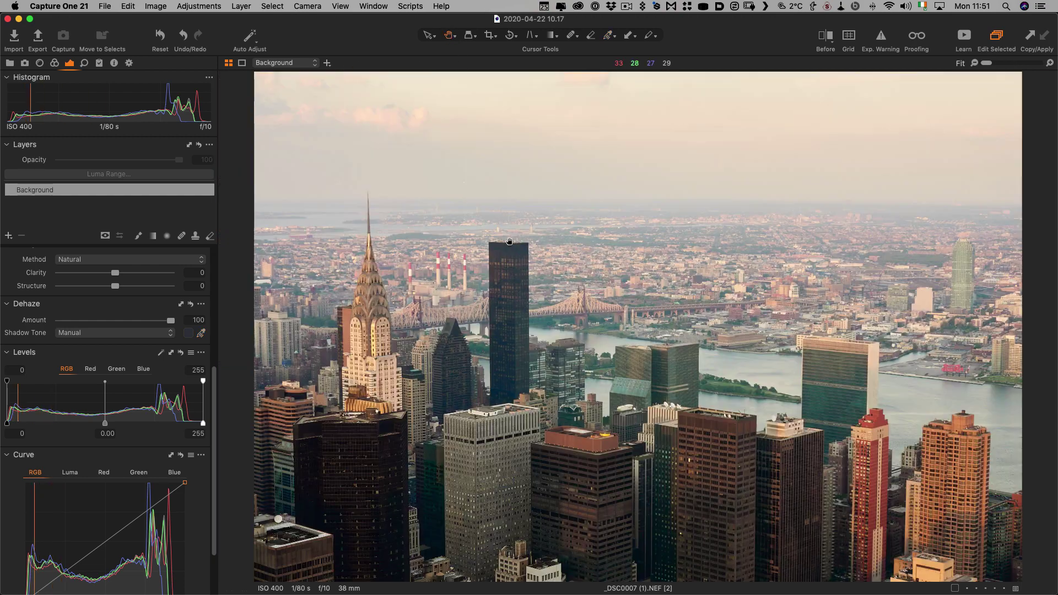